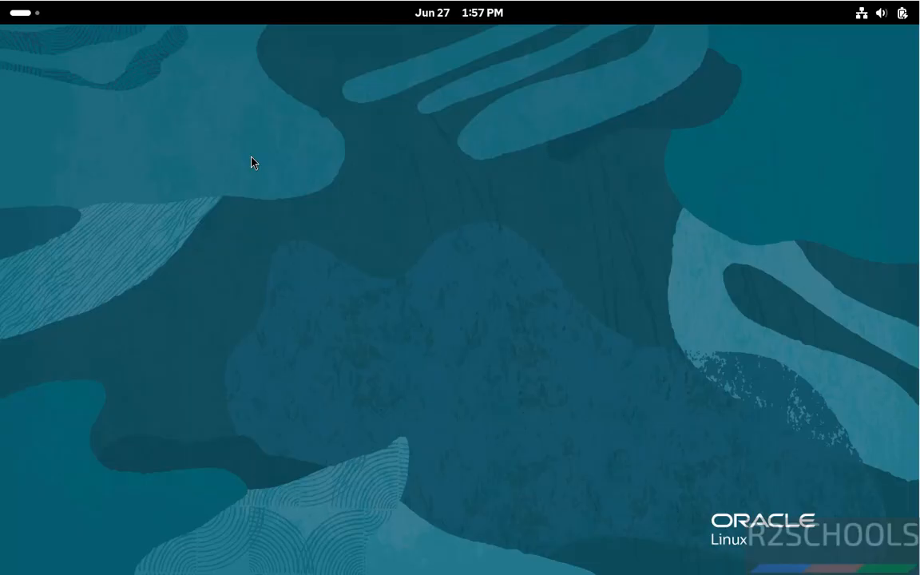
# - Open Firefox and go to the dbeaver.io website
pyautogui.click(45, 18)
pyautogui.click(556, 519)
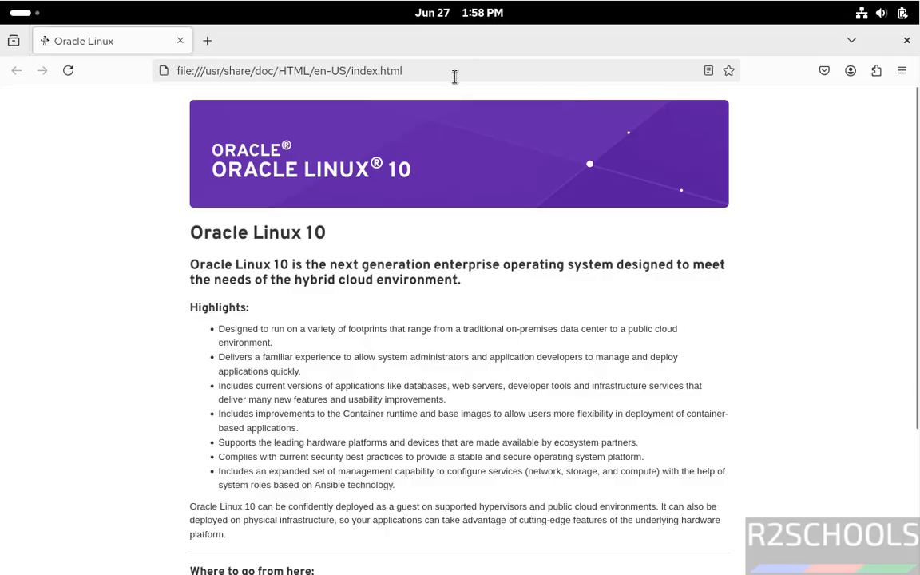
pyautogui.click(454, 77)
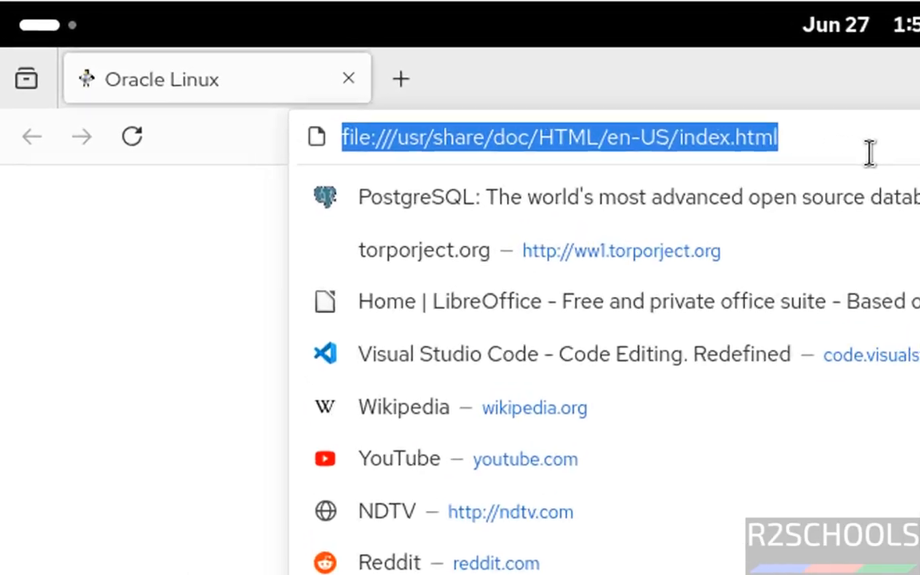
pyautogui.write('dbeaver.io')
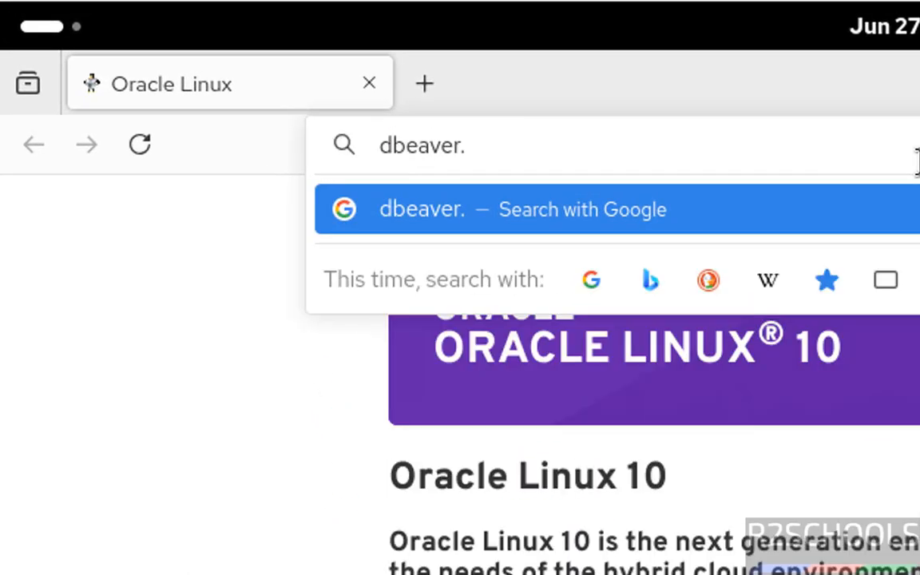
pyautogui.press('Return')
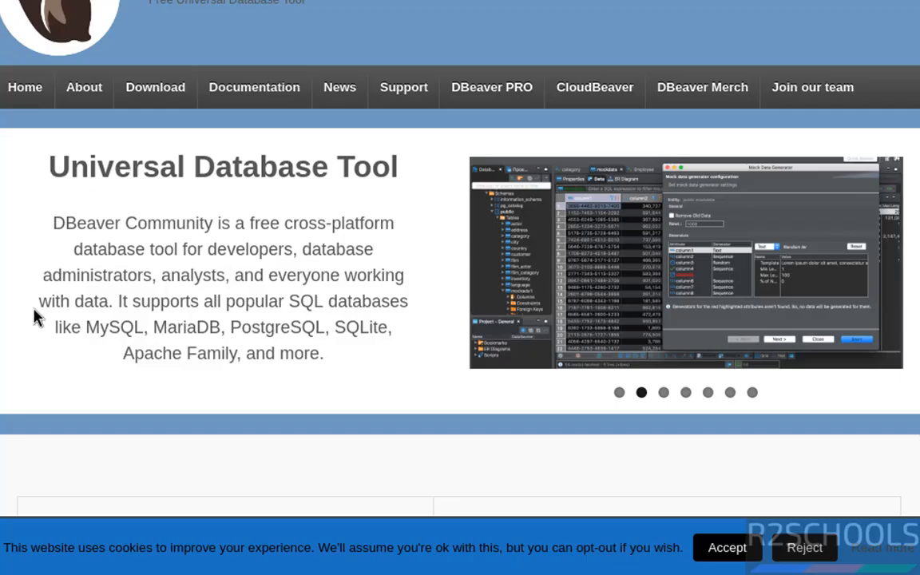
# - Go to the DBeaver Community download page and download the Linux RPM package (installer)
pyautogui.scroll(-2, 35, 317)
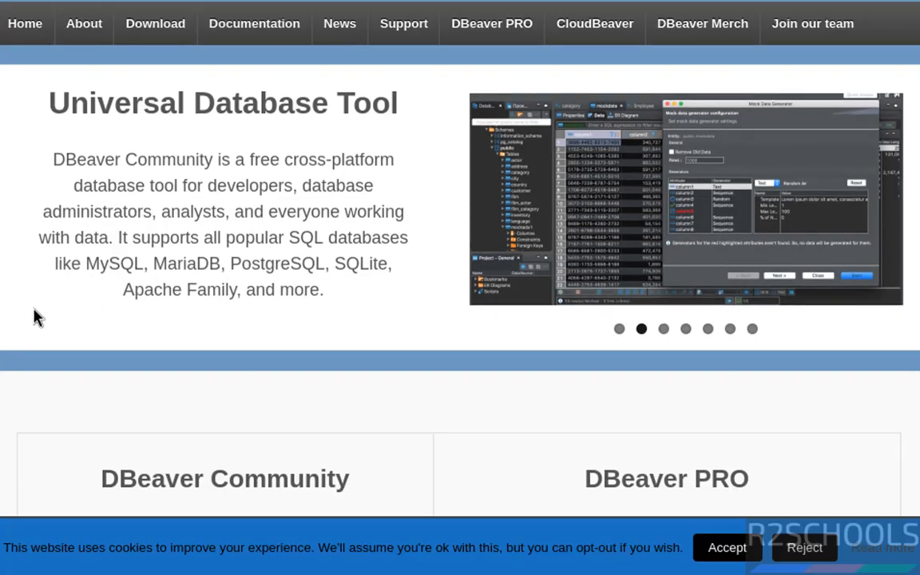
pyautogui.scroll(-2, 35, 317)
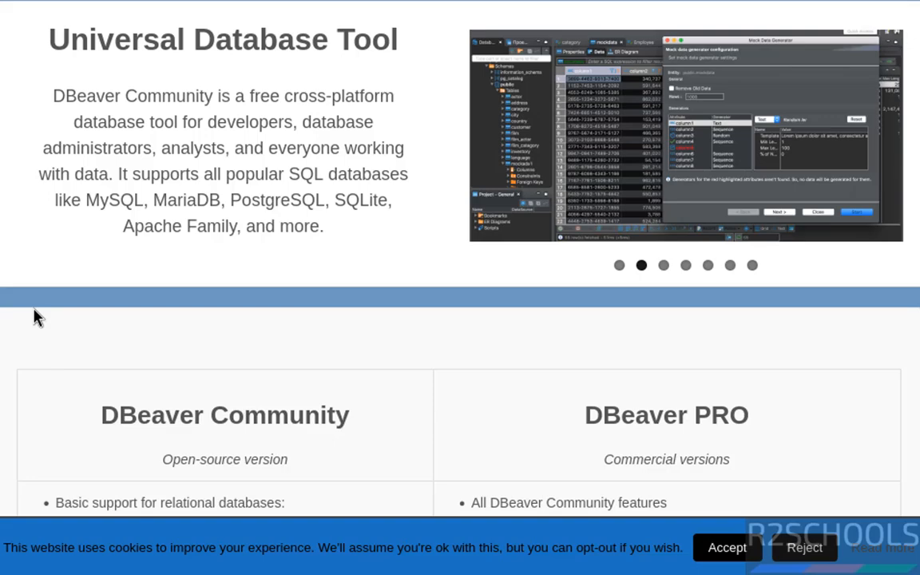
pyautogui.scroll(-10, 35, 317)
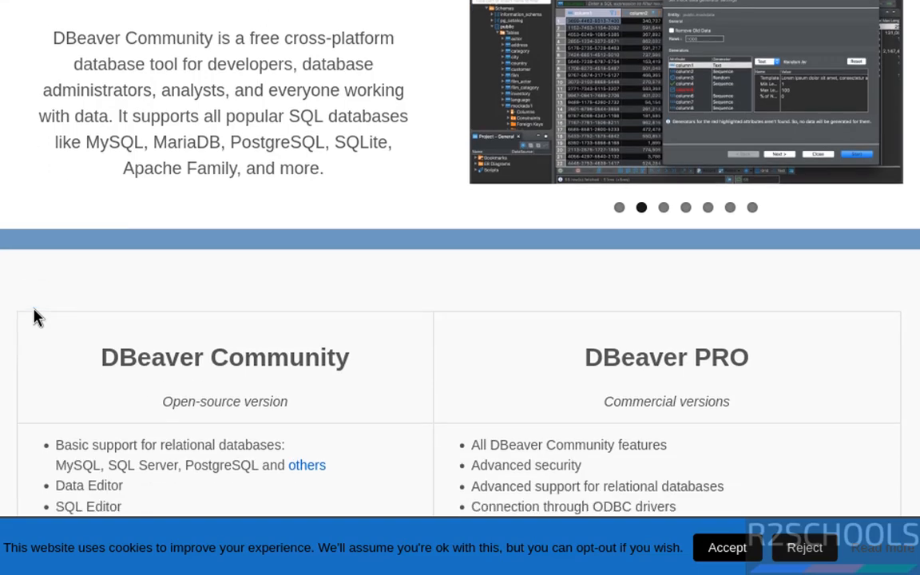
pyautogui.scroll(-2, 35, 317)
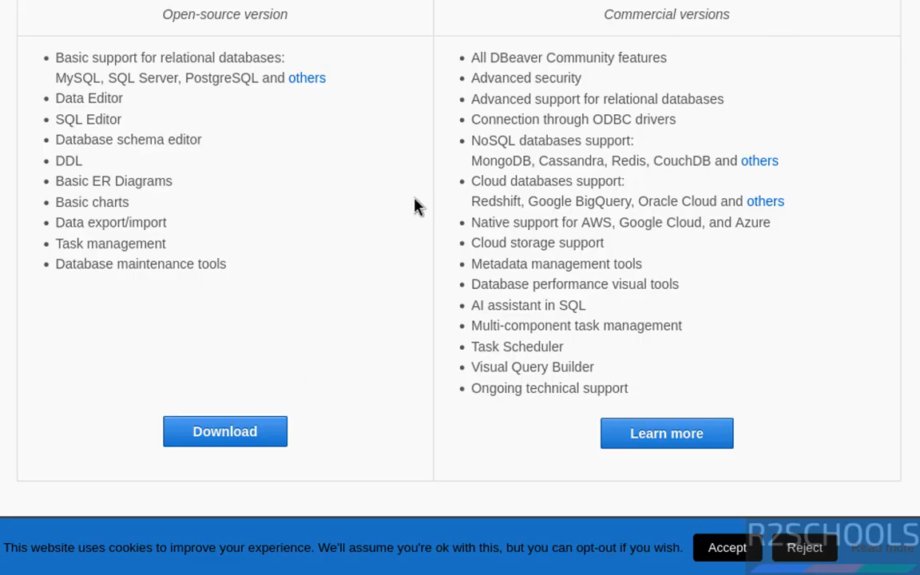
pyautogui.click(194, 432)
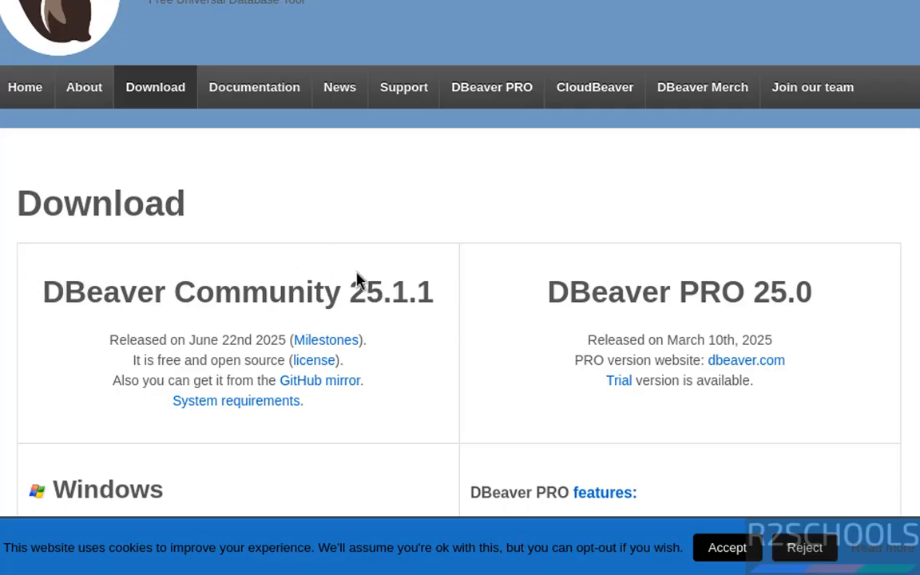
pyautogui.scroll(-8, 324, 259)
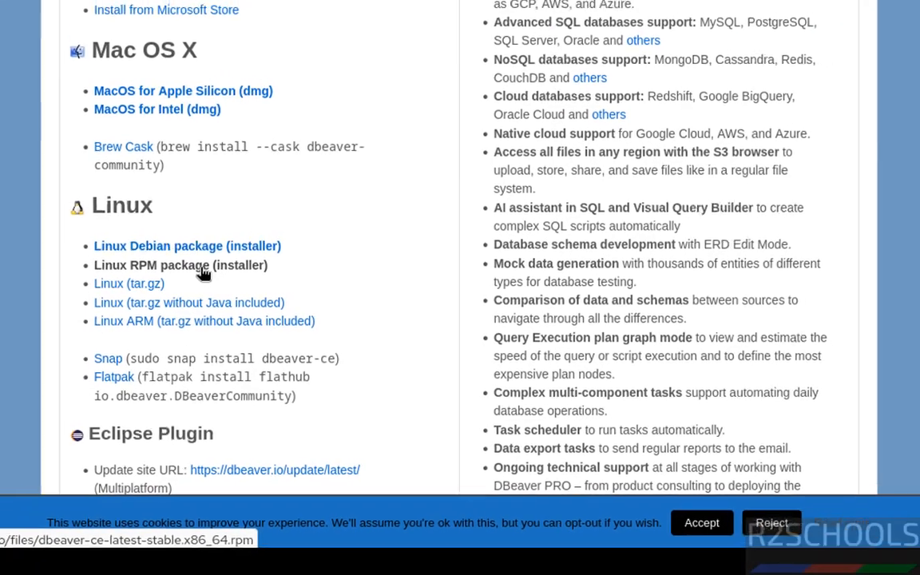
pyautogui.click(176, 271)
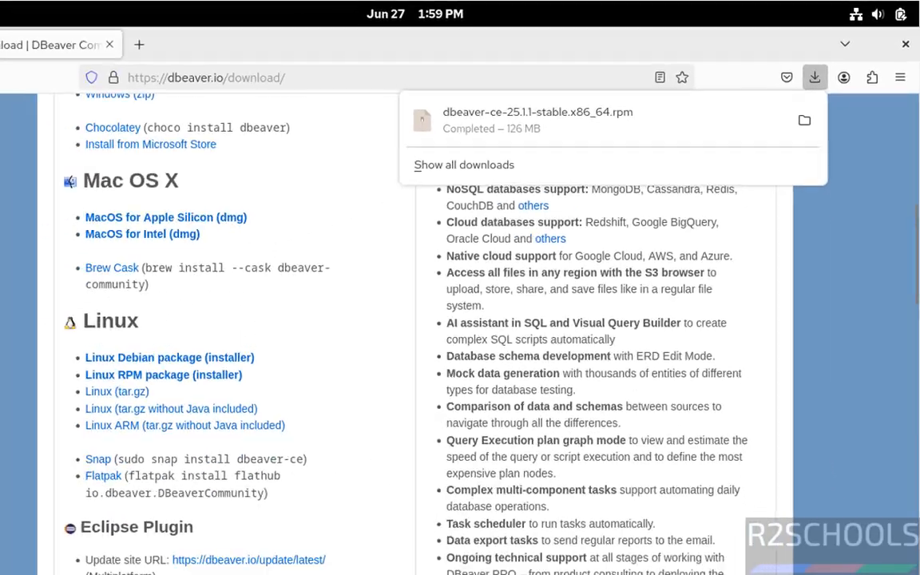
# - Switch to a Terminal, change to the Downloads directory with cd and list its files with ls
pyautogui.press('super')
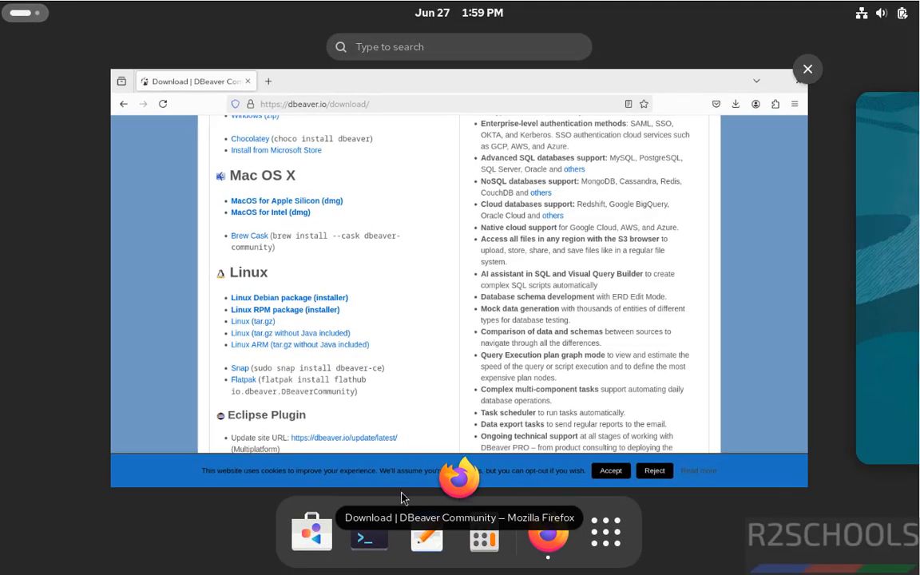
pyautogui.click(381, 559)
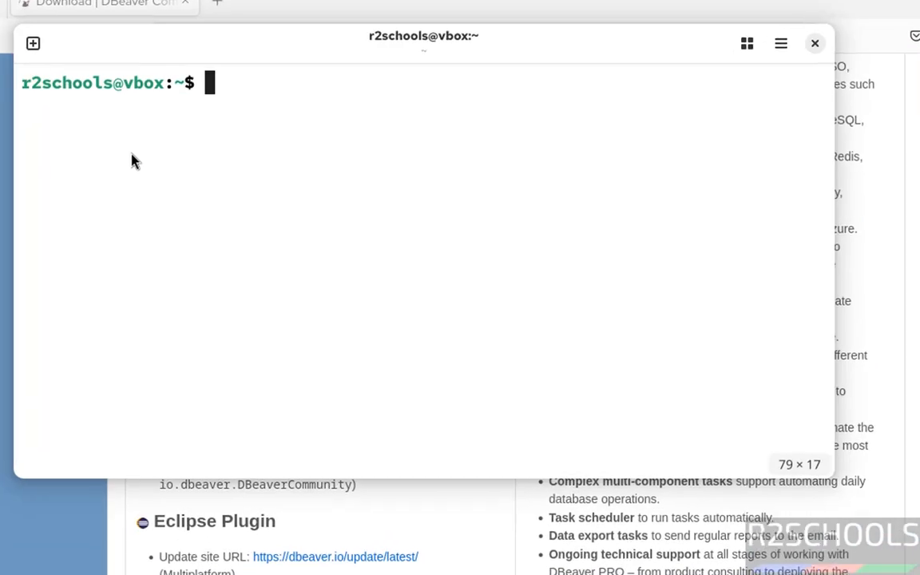
pyautogui.write('cd ')
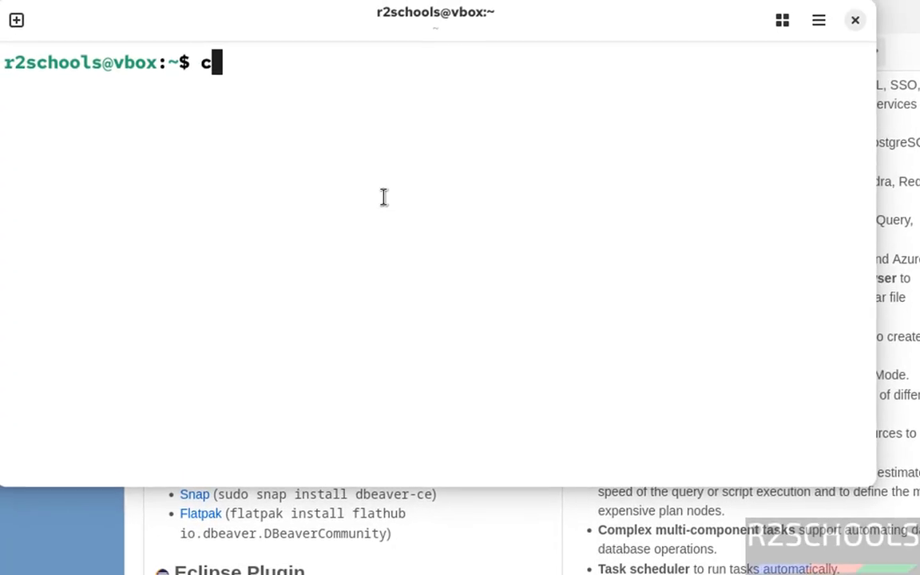
pyautogui.write('Dow')
pyautogui.press('Tab')
pyautogui.press('Return')
pyautogui.write('ls')
pyautogui.press('Return')
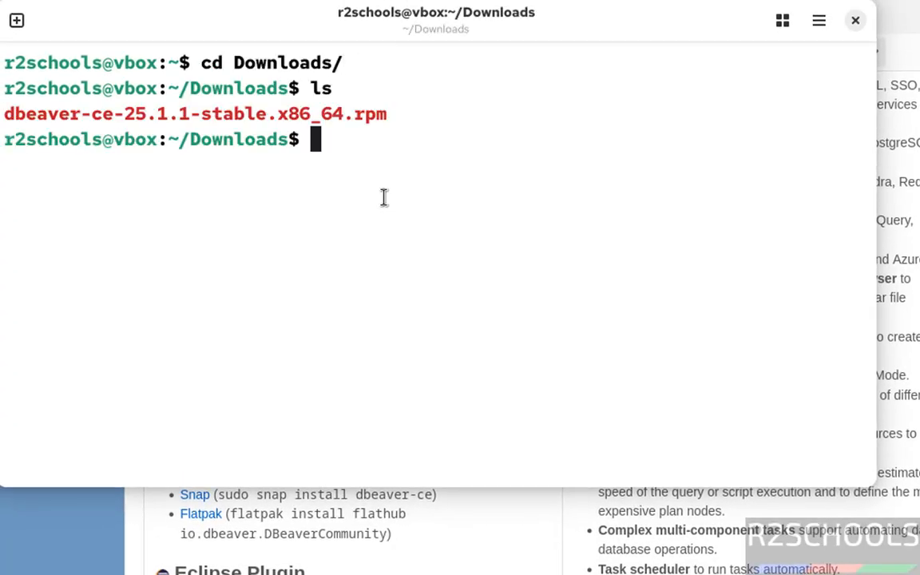
# - Install the package by running sudo rpm -ivh dbeaver-ce-25.1.1-stable.x86_64.rpm and enter the sudo password
pyautogui.write('sud')
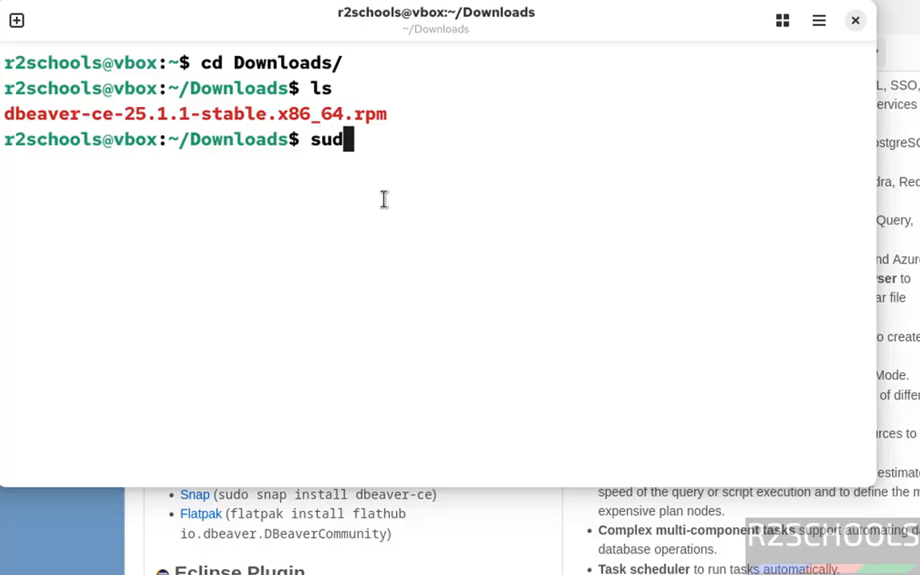
pyautogui.write('o rpm -ivh ')
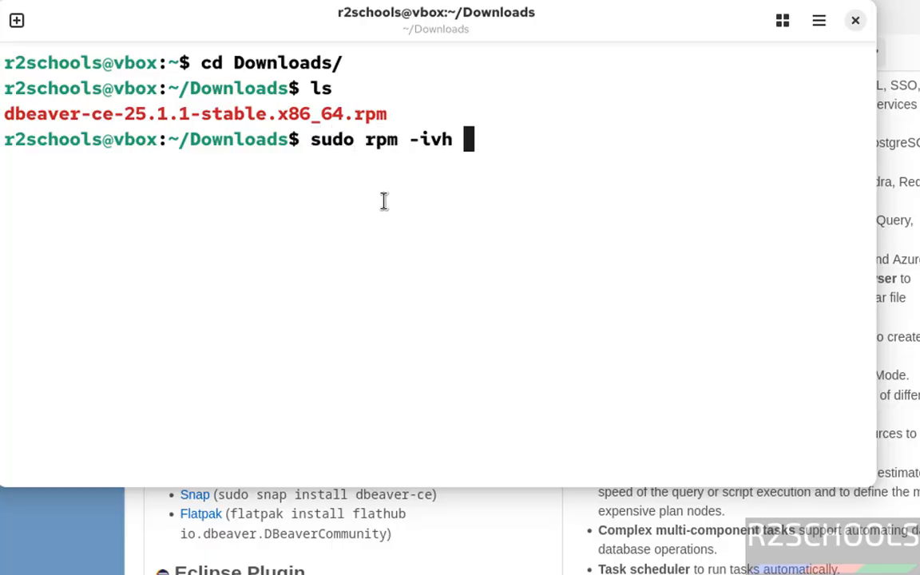
pyautogui.write('dbeav')
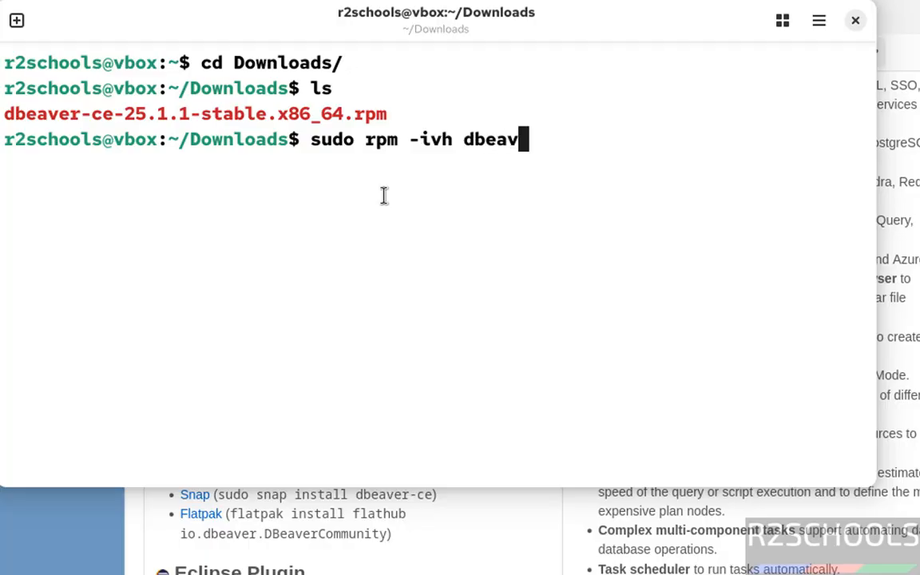
pyautogui.press('Tab')
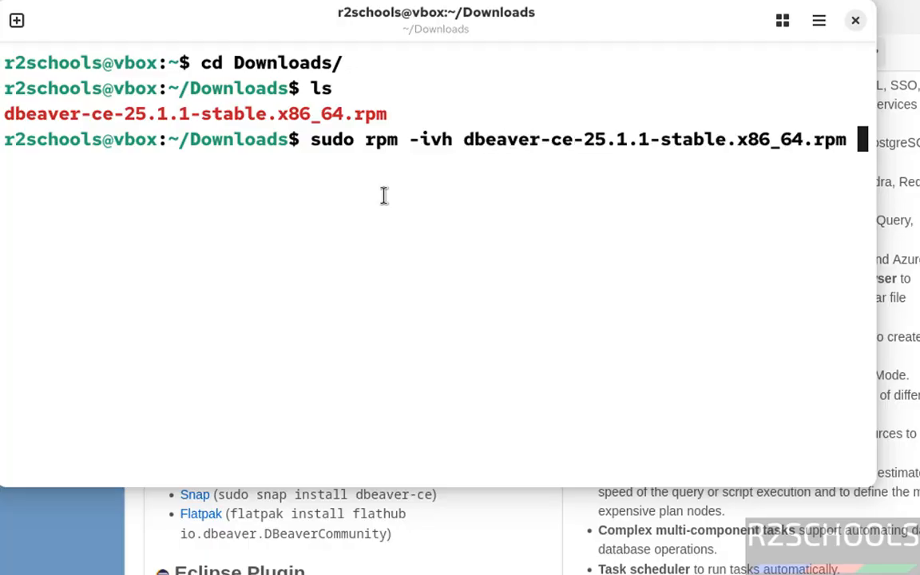
pyautogui.press('Return')
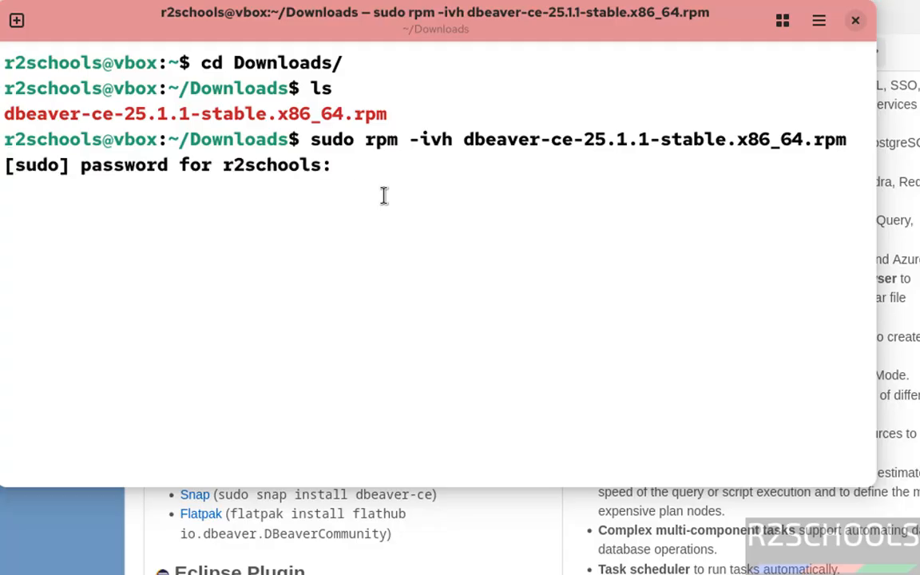
pyautogui.press('Return')
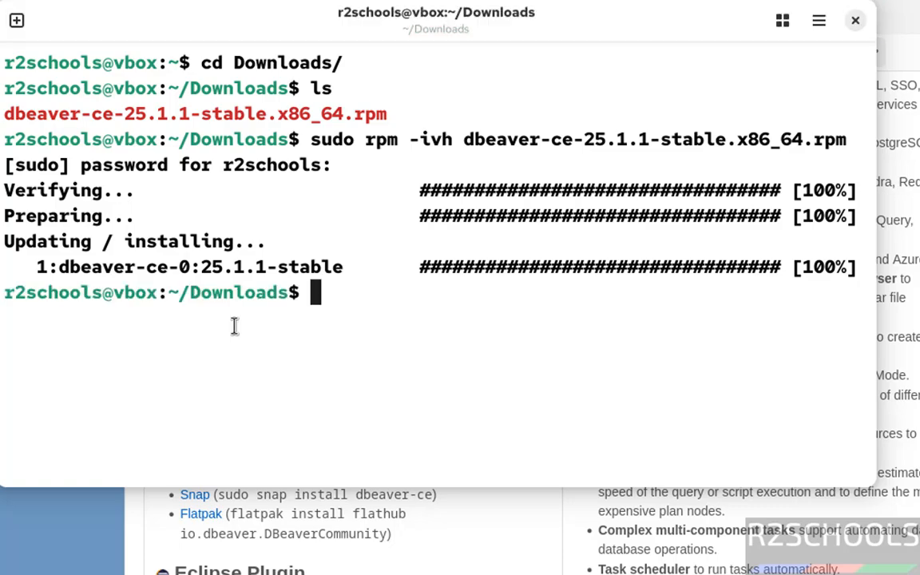
# - Launch dbeaver-ce and confirm the statistics collection dialog without opting out of data sharing, clearing the startup prompts
pyautogui.press('super')
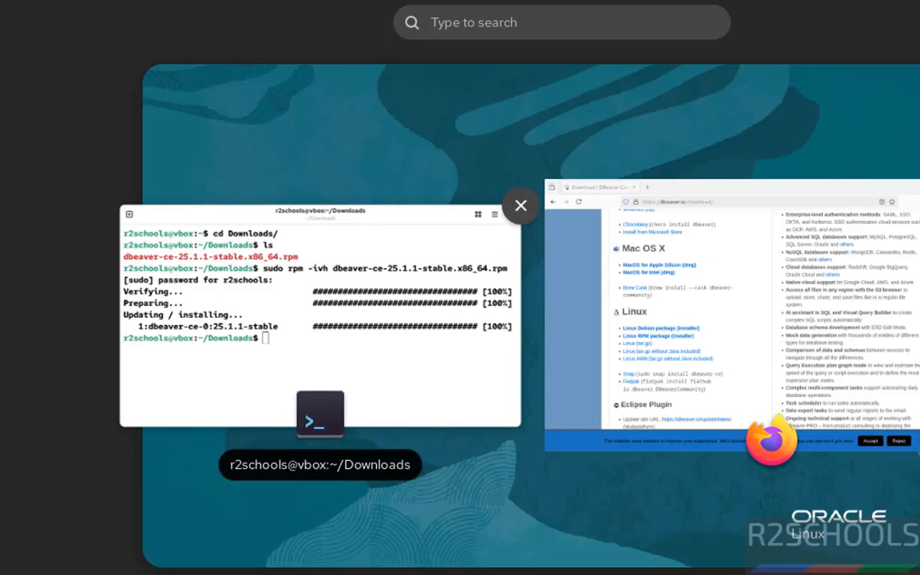
pyautogui.press('super')
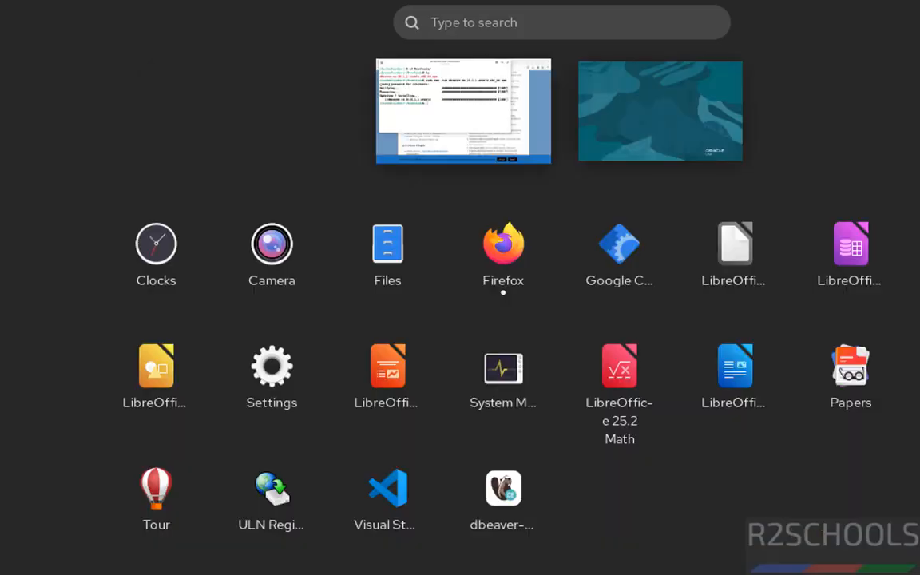
pyautogui.click(478, 511)
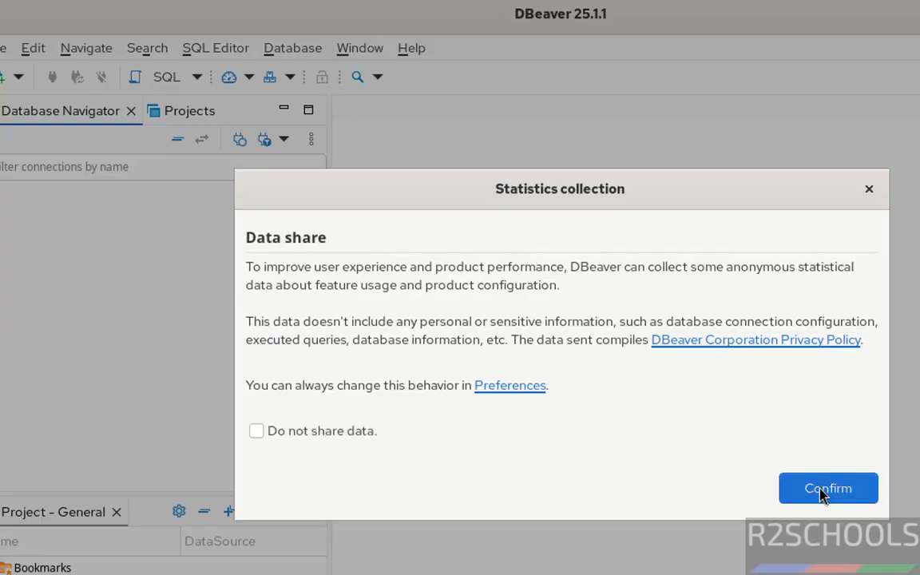
pyautogui.click(822, 495)
pyautogui.click(721, 395)
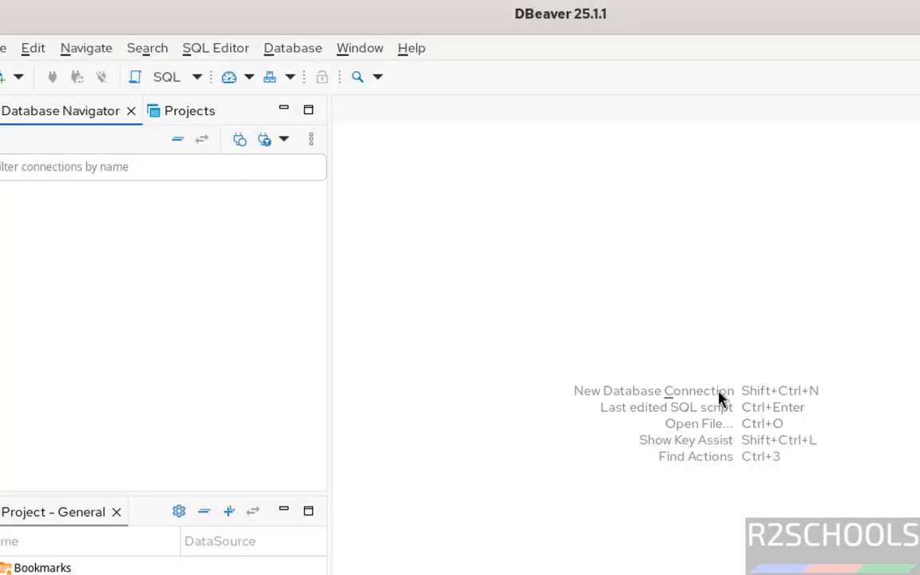
# - Create a new database connection using the PostgreSQL driver and proceed to its connection settings
pyautogui.click(2, 83)
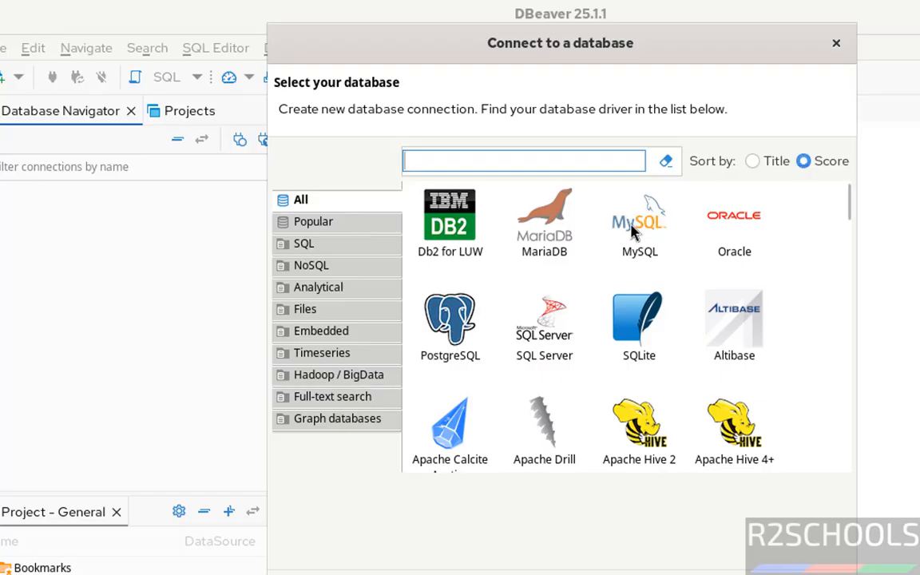
pyautogui.click(450, 345)
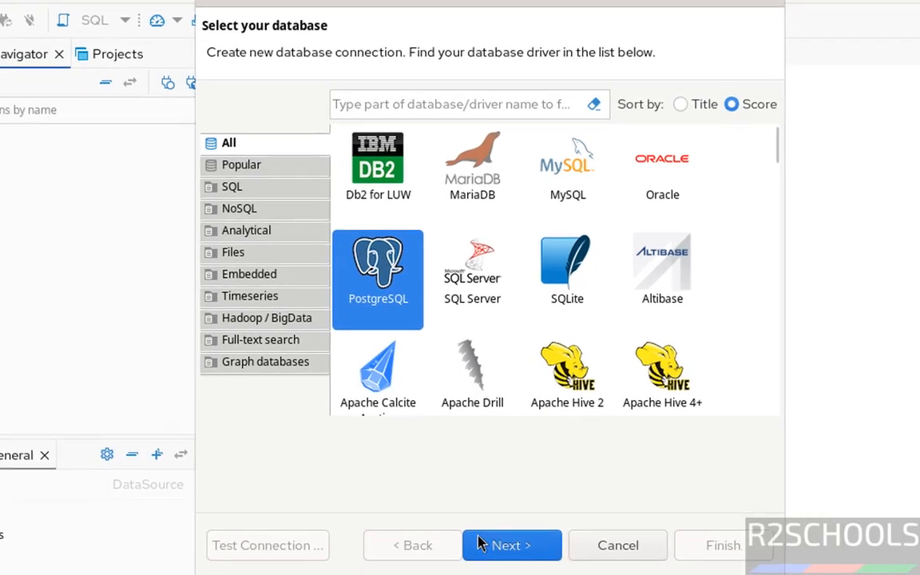
pyautogui.click(473, 542)
# - Keep host localhost, port 5432 and database postgres for the connection, and enable Show all databases
pyautogui.click(427, 183)
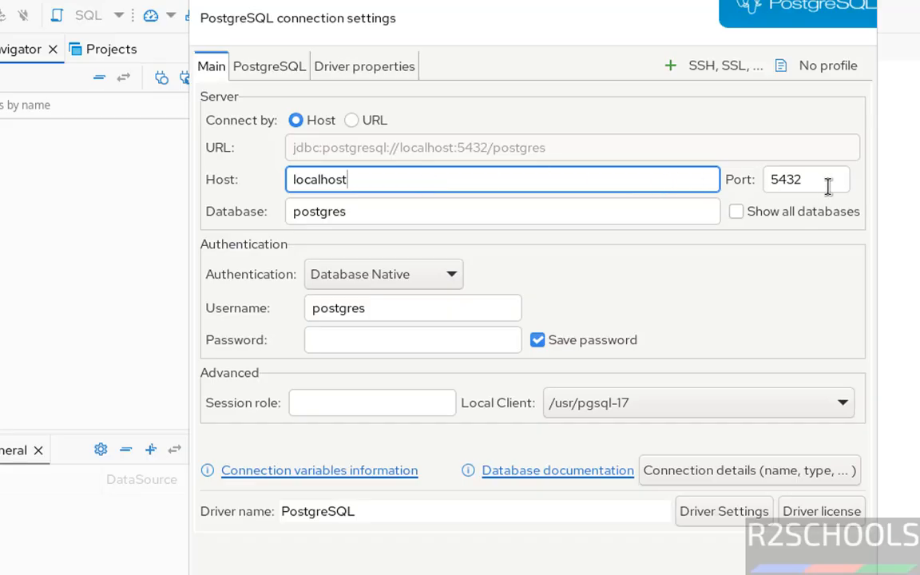
pyautogui.moveTo(815, 188); pyautogui.dragTo(714, 195)
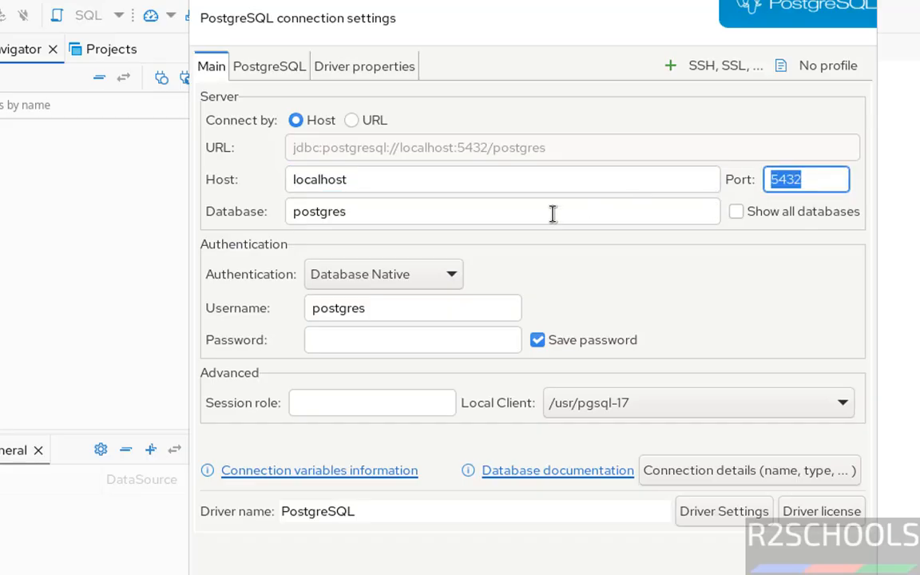
pyautogui.click(552, 213)
pyautogui.click(734, 212)
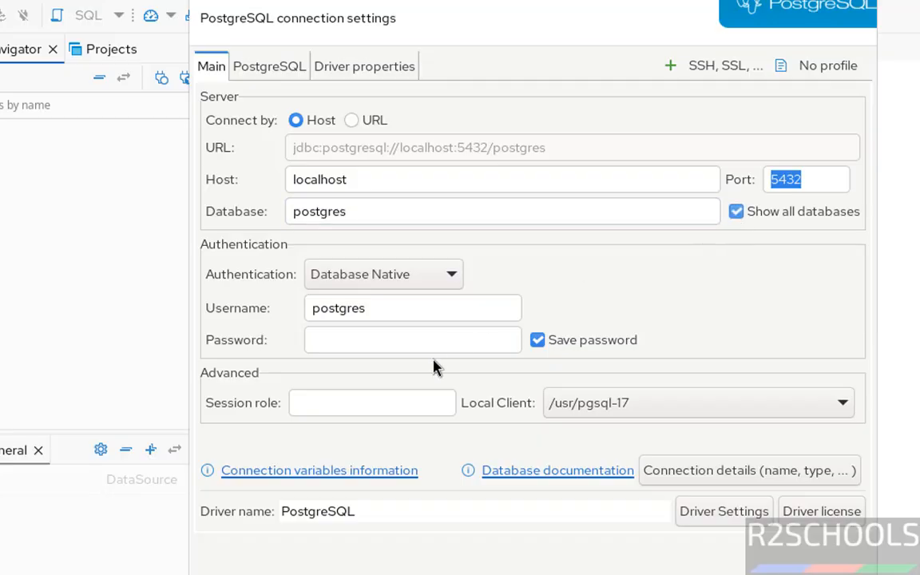
# - Keep postgres as the connection's username and enter the database account password
pyautogui.moveTo(398, 317); pyautogui.dragTo(269, 312)
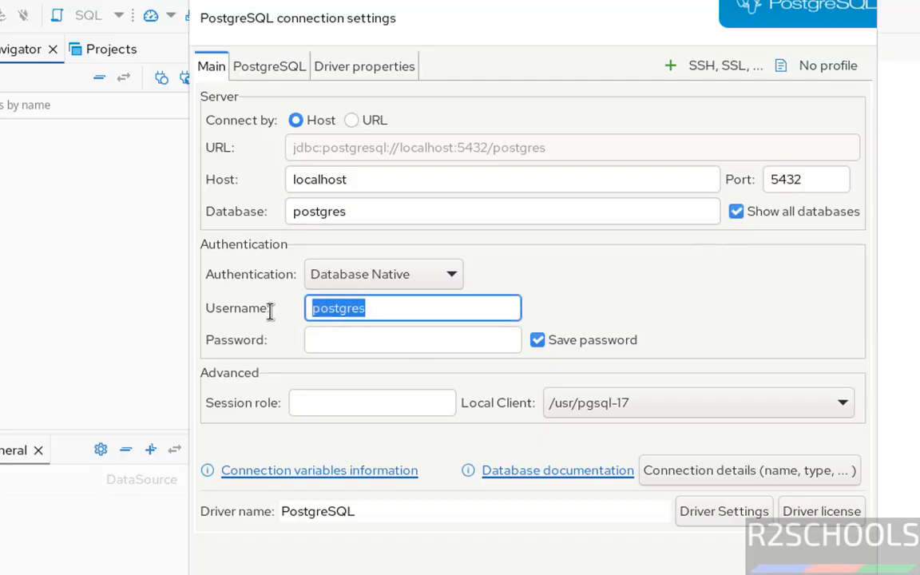
pyautogui.click(399, 309)
pyautogui.moveTo(399, 309); pyautogui.dragTo(261, 308)
pyautogui.click(364, 340)
pyautogui.write('p')
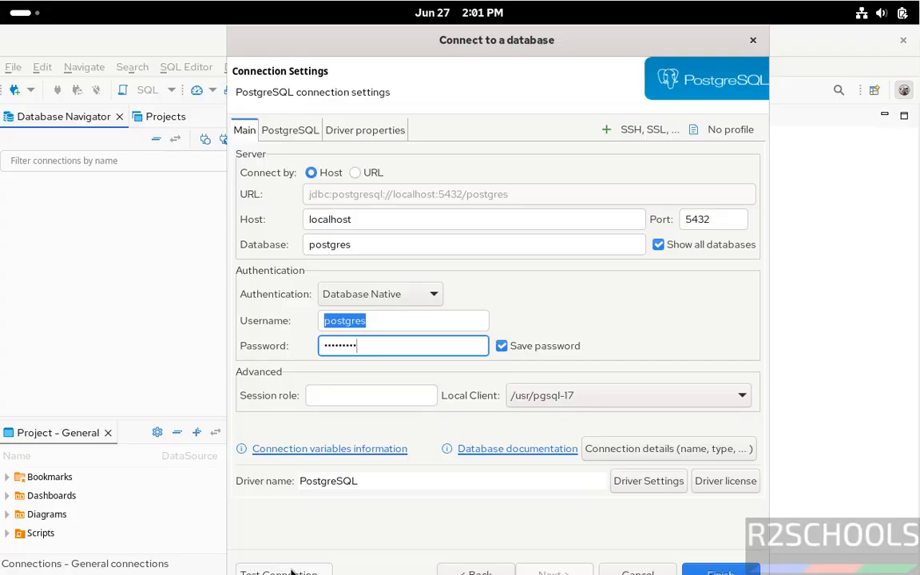
# - Test the PostgreSQL connection, downloading the missing driver files, and close the test result
pyautogui.click(292, 572)
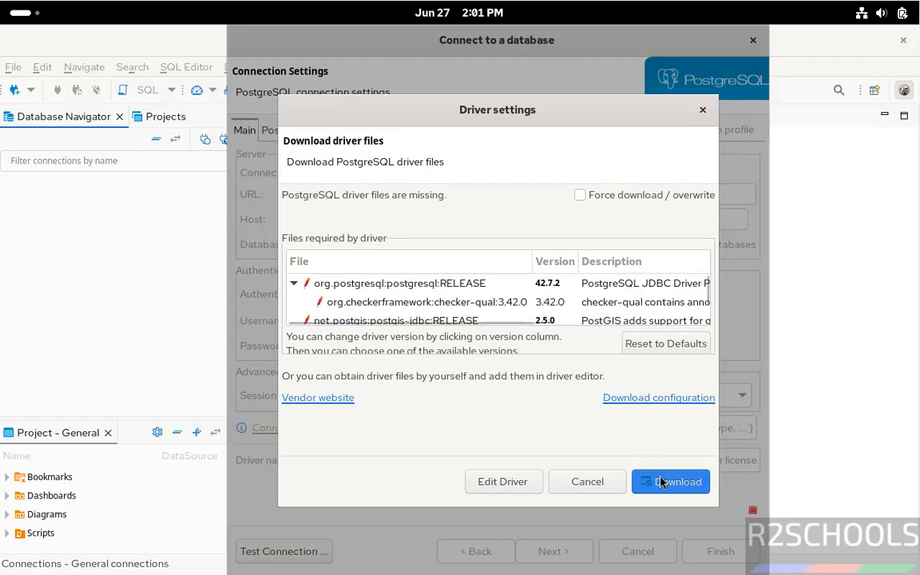
pyautogui.click(660, 482)
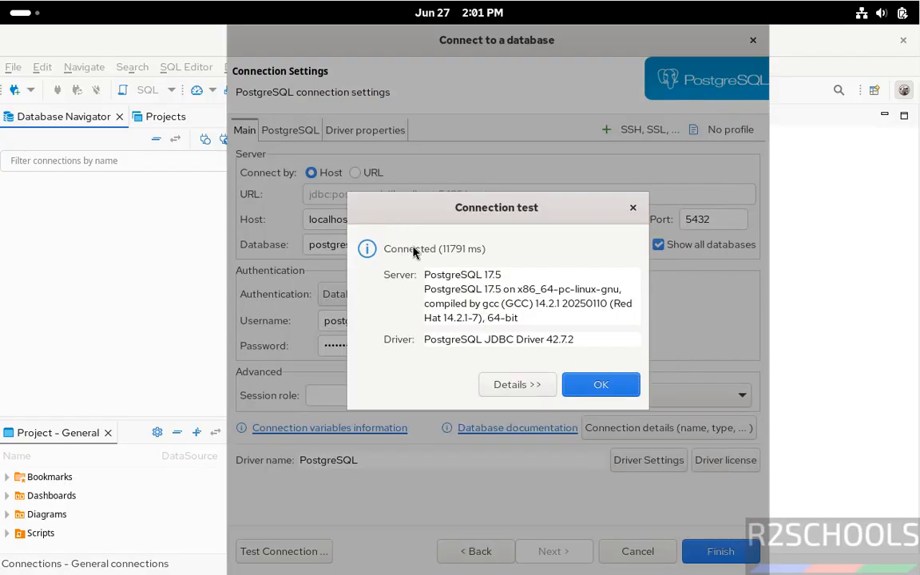
pyautogui.click(599, 387)
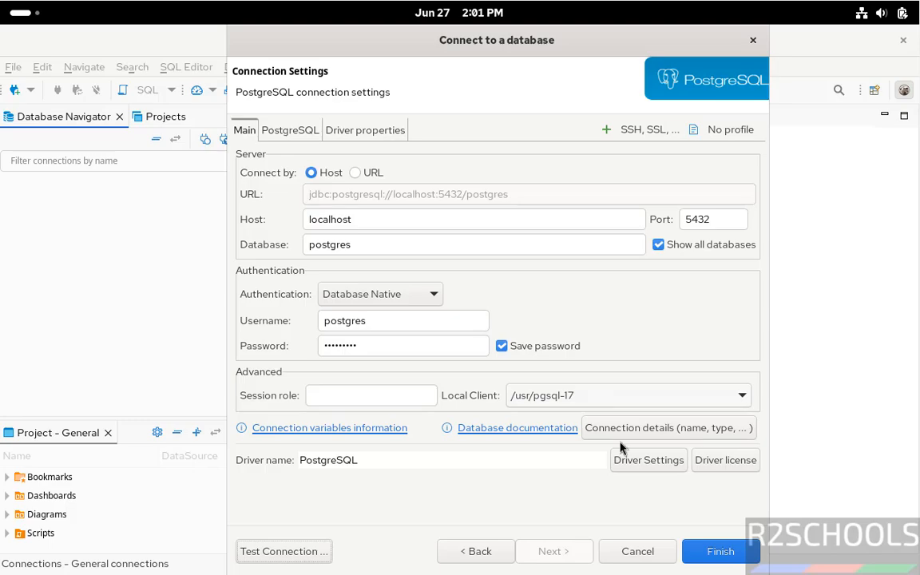
# - Finish creating the PostgreSQL connection and expand it to list its databases
pyautogui.click(715, 556)
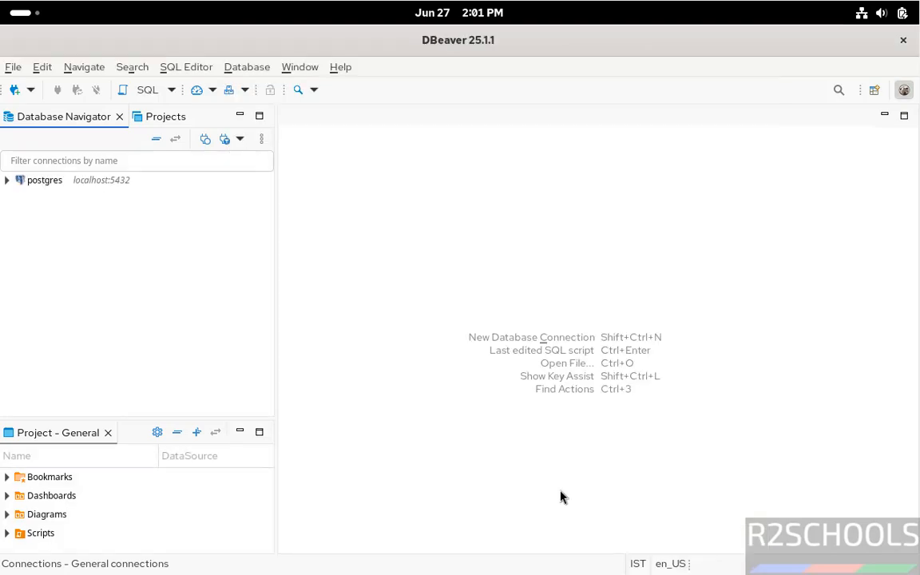
pyautogui.click(7, 180)
pyautogui.click(19, 196)
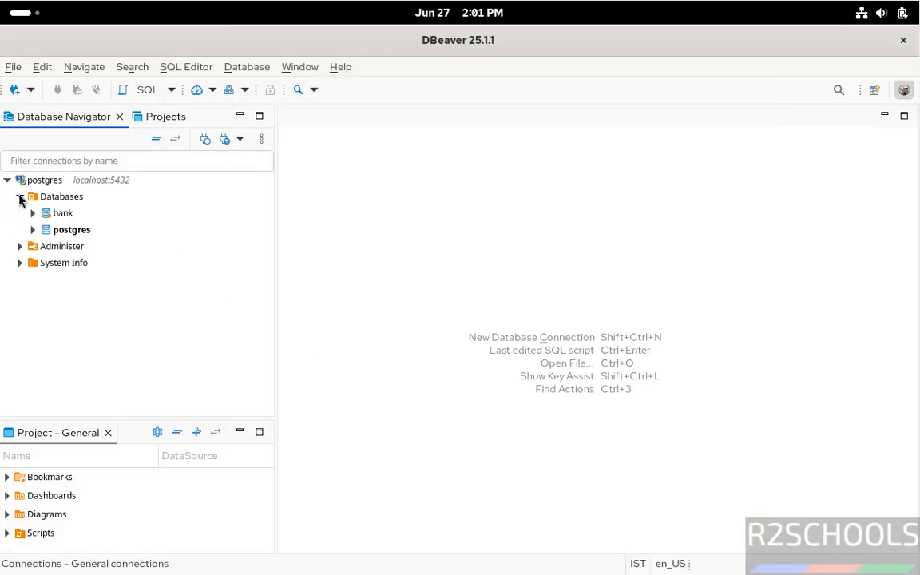
# - Open an SQL console for the bank database of the postgres connection
pyautogui.click(60, 218)
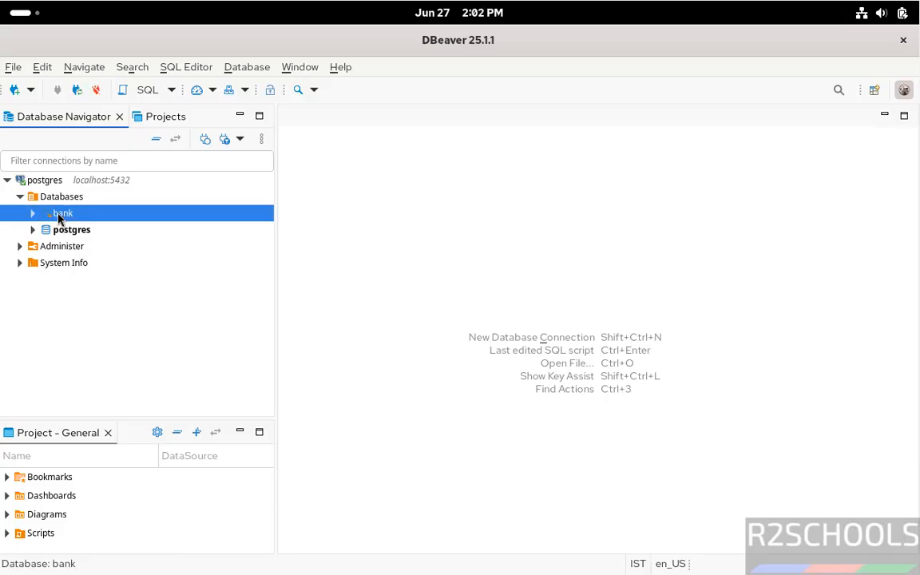
pyautogui.rightClick(60, 218)
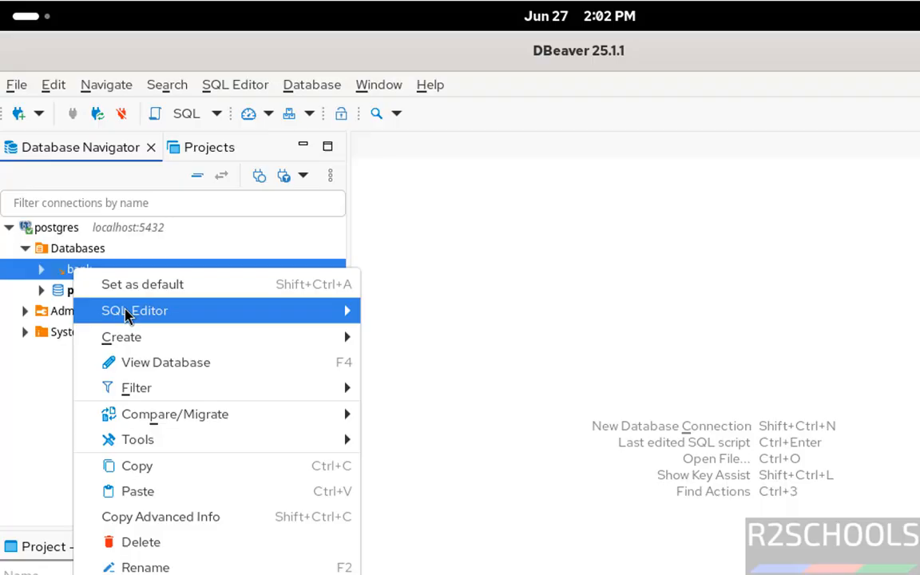
pyautogui.moveTo(127, 315)
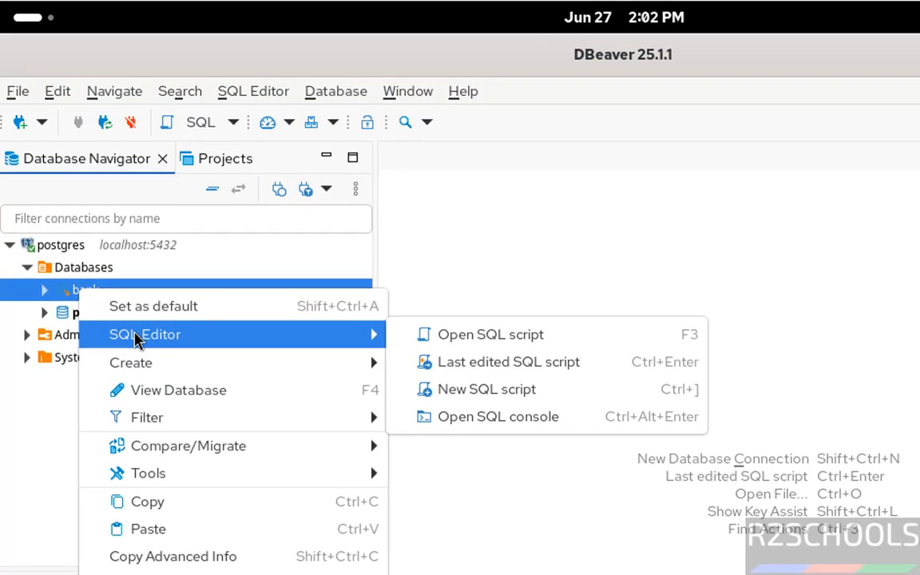
pyautogui.click(488, 422)
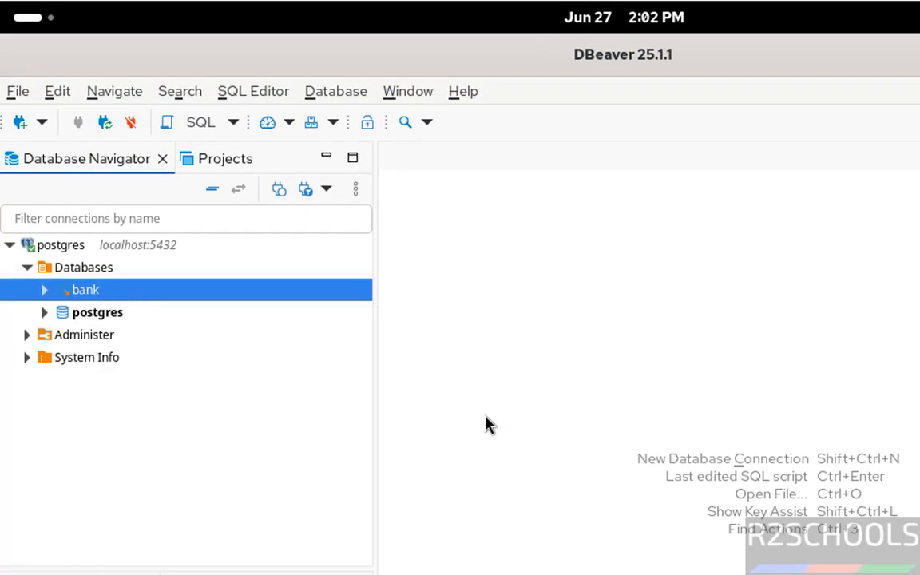
# - Write the query "select * from customer;" in the console and execute it
pyautogui.write('s')
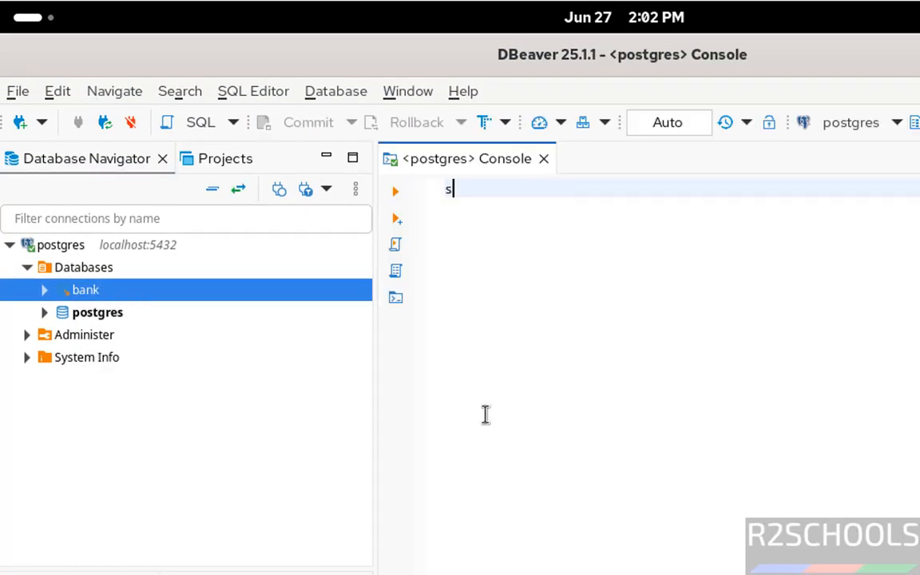
pyautogui.write('elect * from')
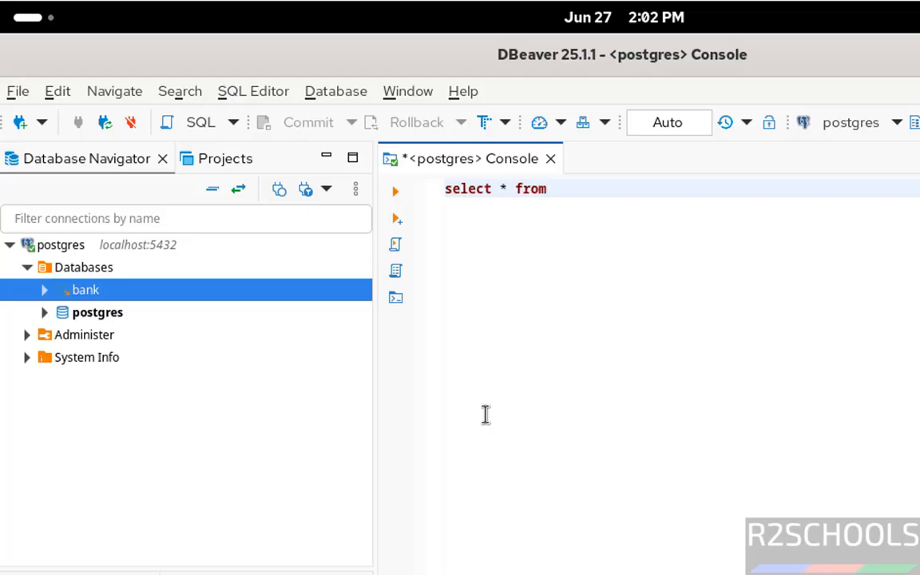
pyautogui.write(' customer')
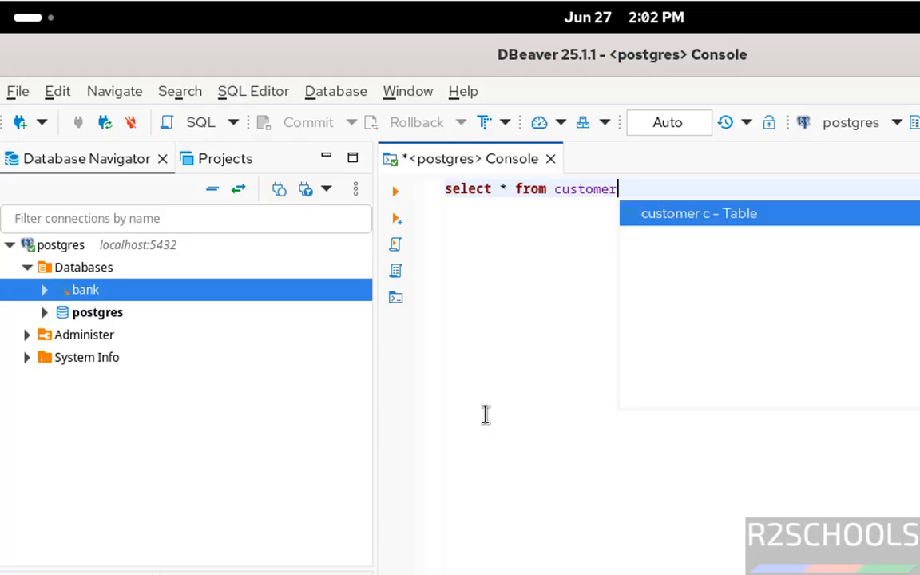
pyautogui.write(';')
pyautogui.hotkey('ctrl', 'a')
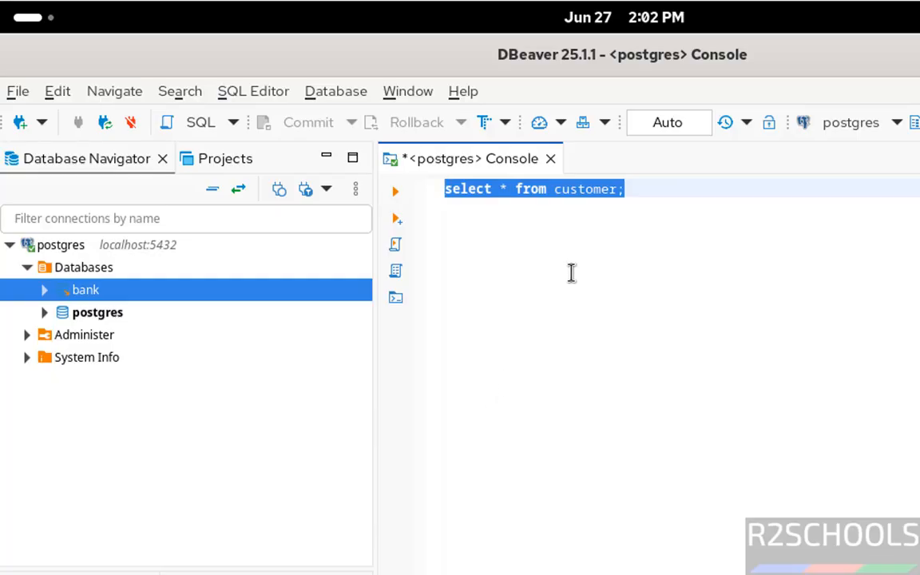
pyautogui.click(399, 196)
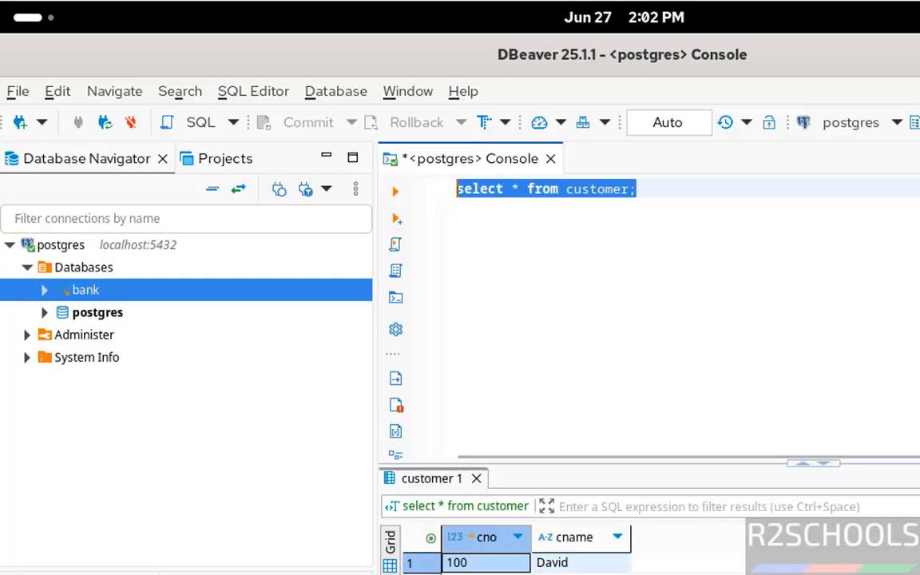
# - Clear the query and close its console, and disconnect the postgres connection
pyautogui.press('Delete')
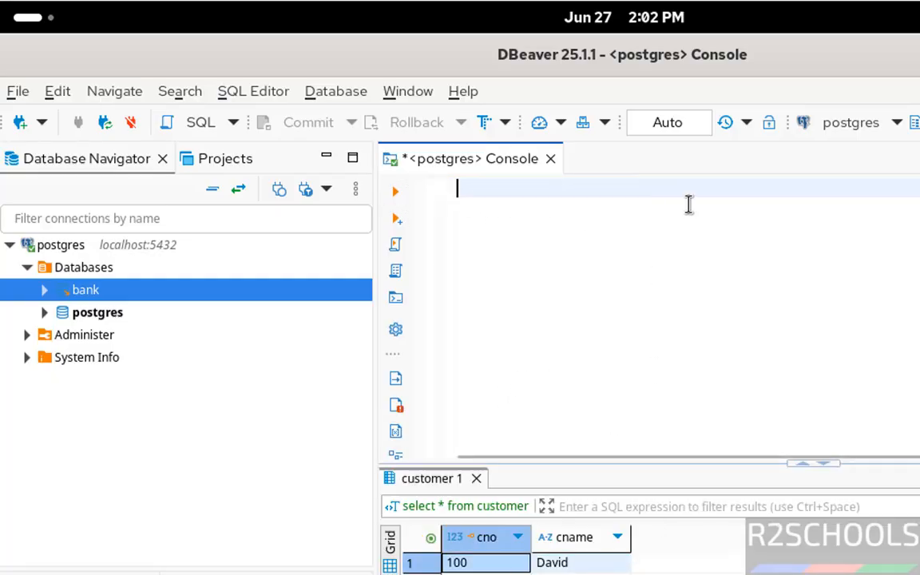
pyautogui.click(548, 163)
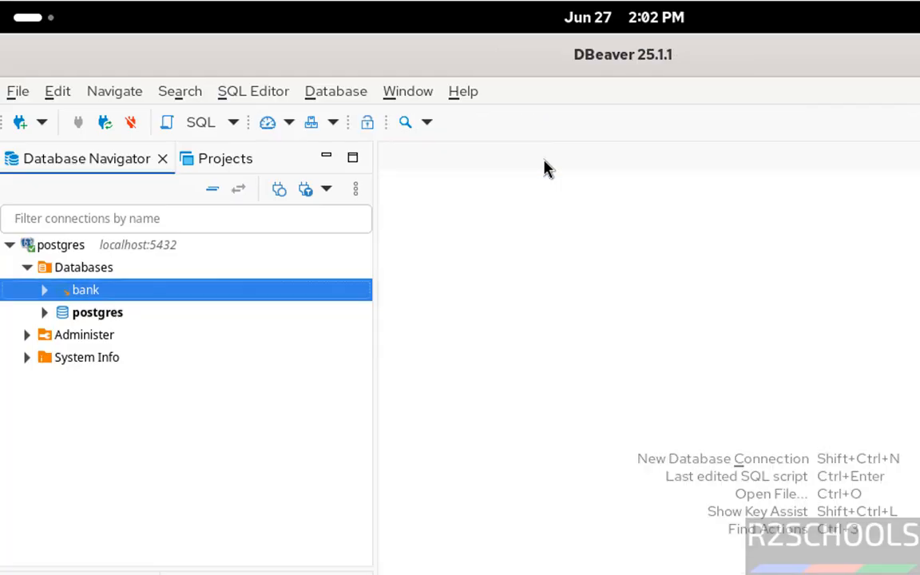
pyautogui.rightClick(60, 249)
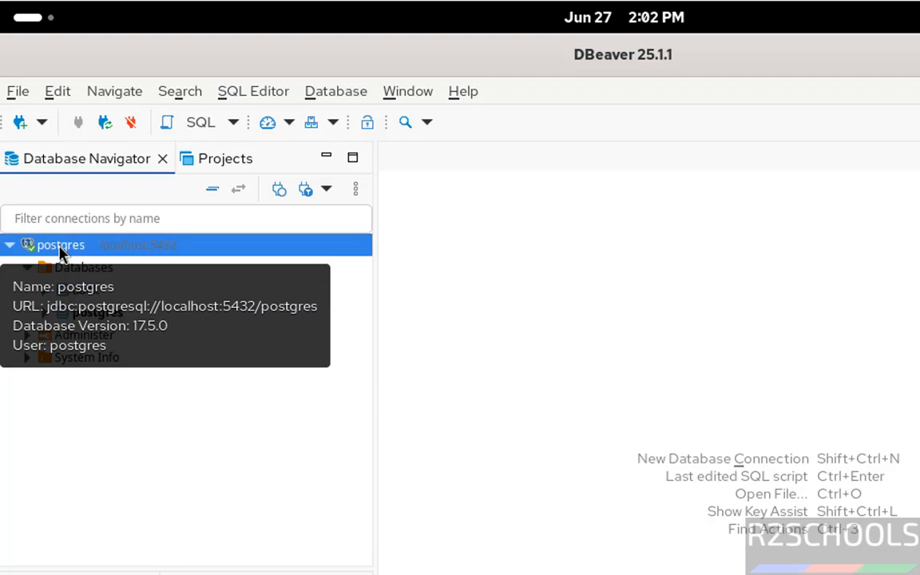
pyautogui.click(211, 461)
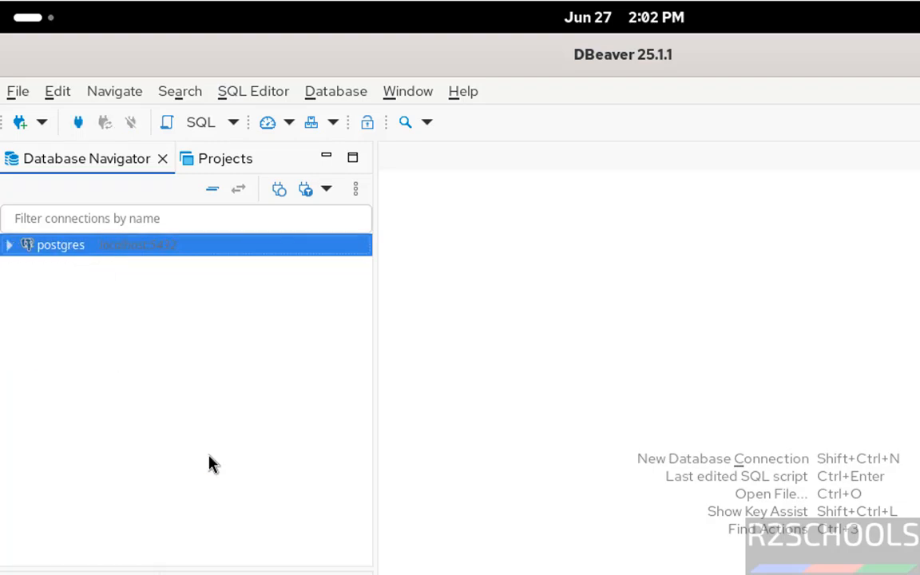
# - Delete the postgres connection from the Database Navigator and confirm the deletion
pyautogui.rightClick(70, 244)
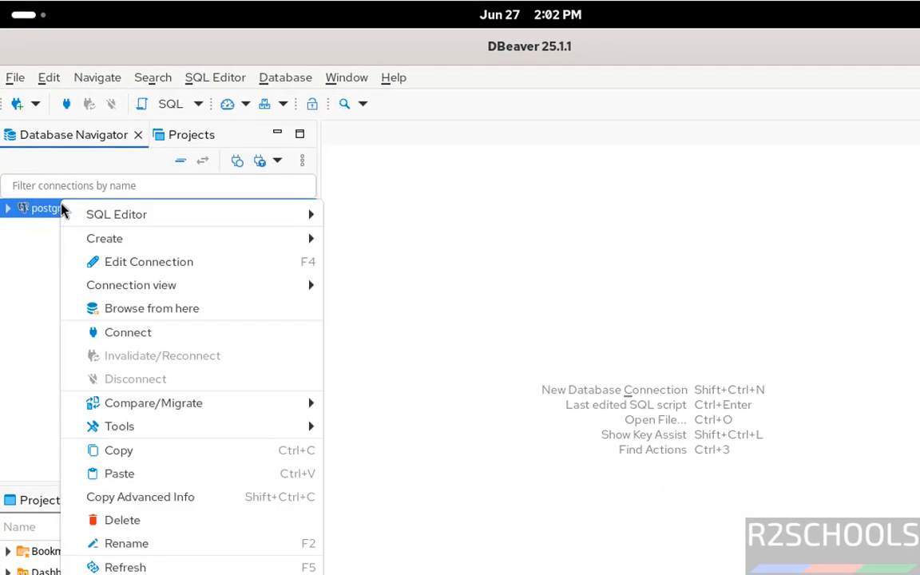
pyautogui.click(164, 523)
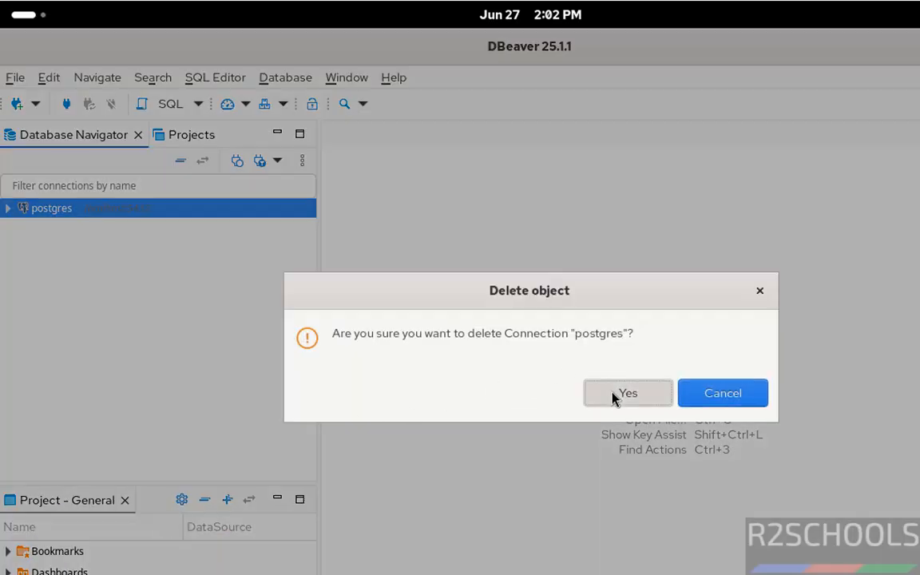
pyautogui.click(612, 396)
# - Create a new database connection using the MySQL driver and proceed to its connection settings
pyautogui.click(19, 107)
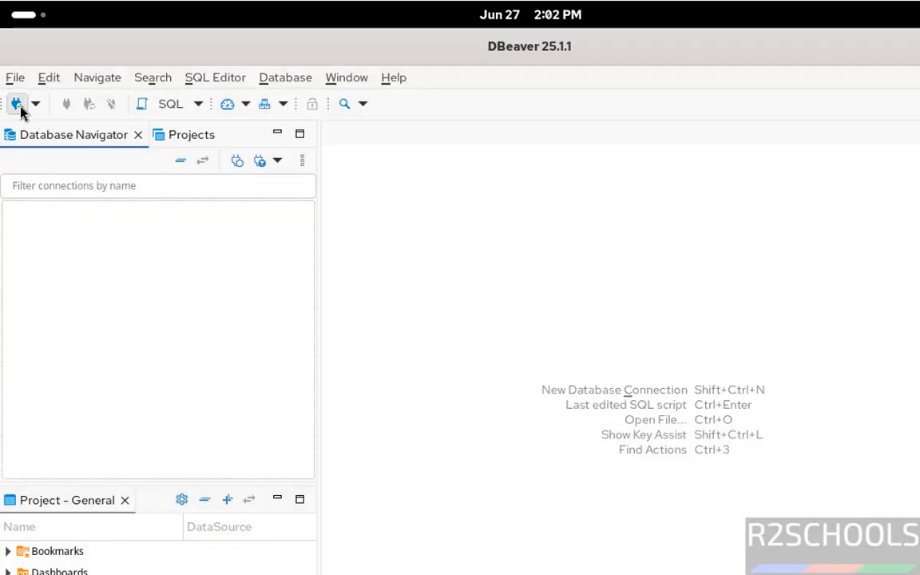
pyautogui.click(569, 234)
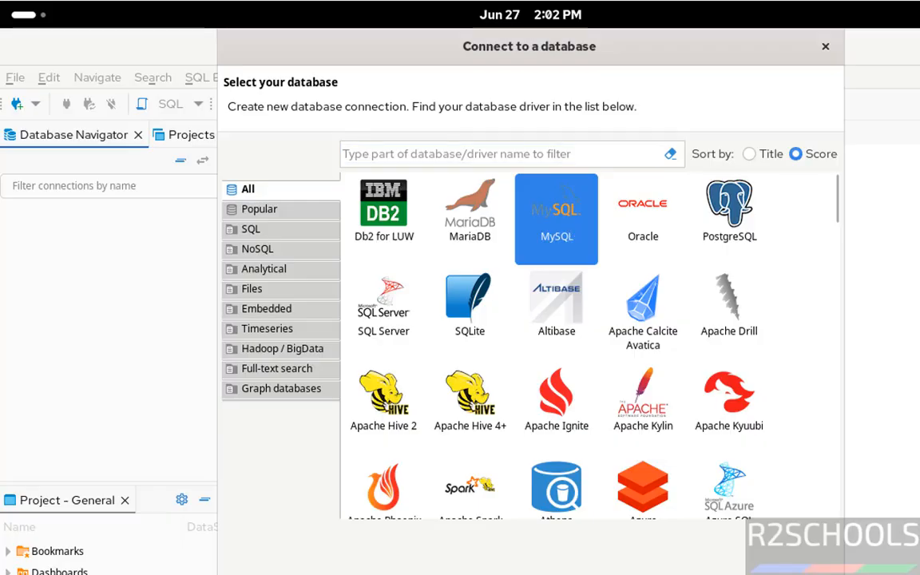
pyautogui.click(631, 574)
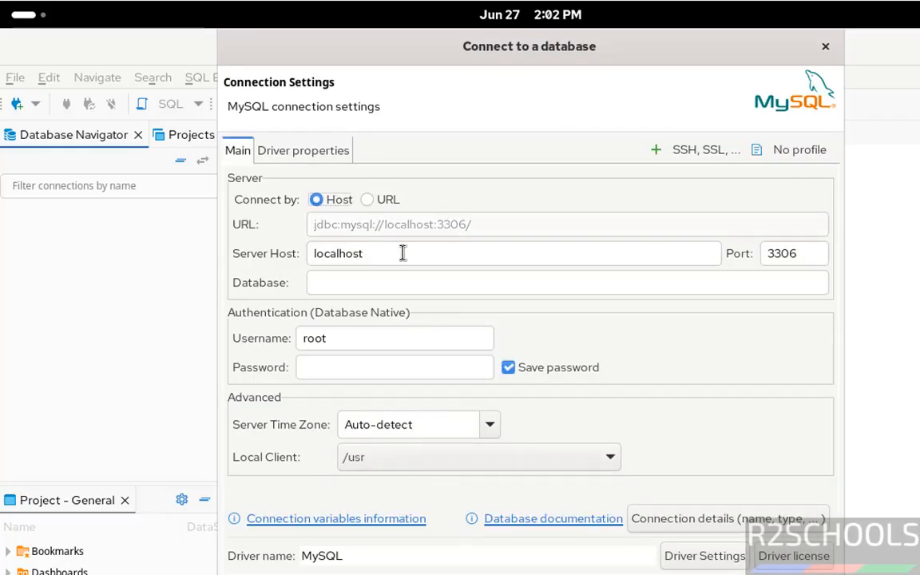
# - Set the MySQL connection's database to bank, keep root as the username and enter the database account password
pyautogui.click(359, 285)
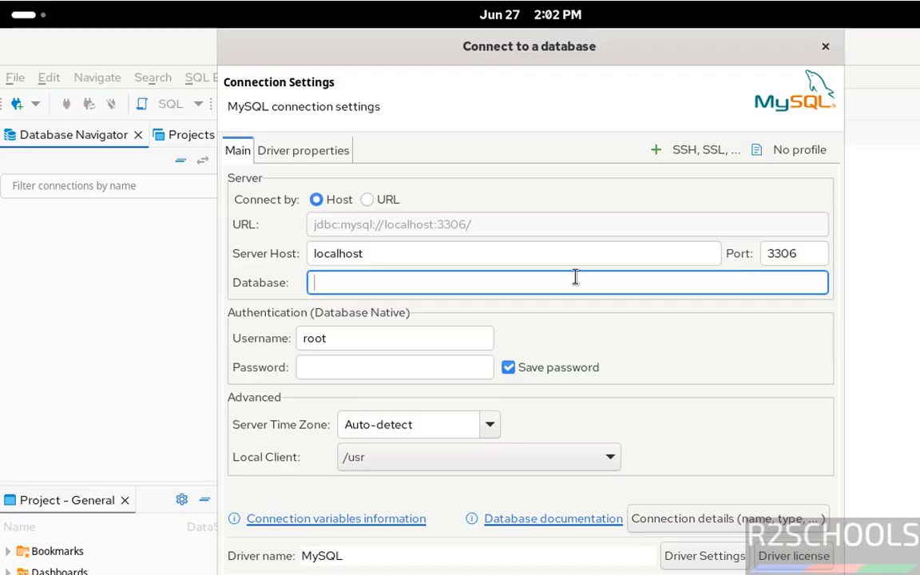
pyautogui.write('bank')
pyautogui.press('Tab')
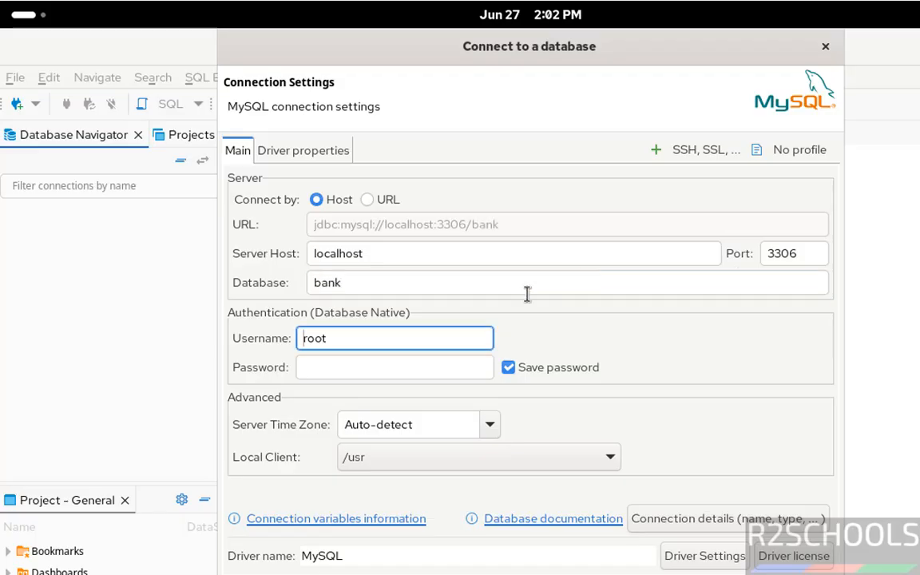
pyautogui.click(337, 364)
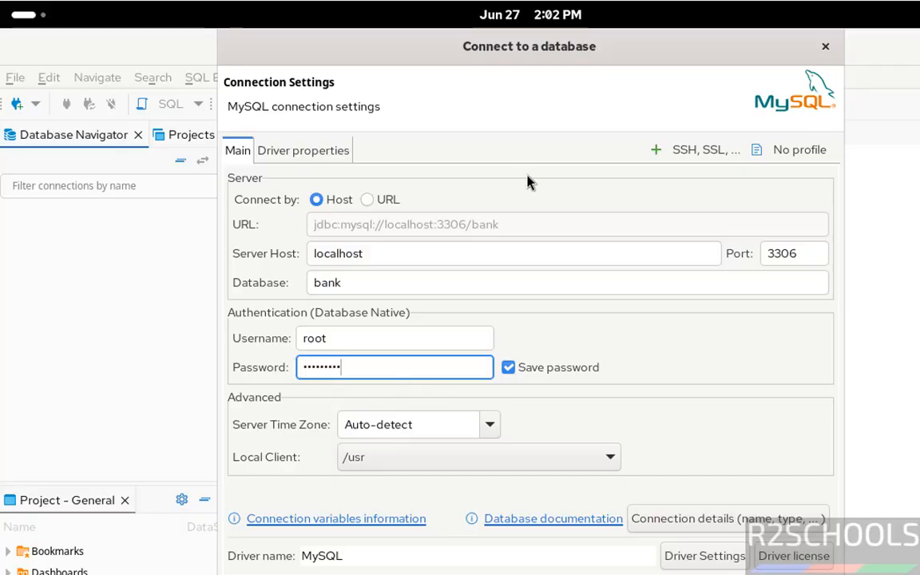
# - Test the MySQL connection, downloading the missing driver files, and dismiss the test result
pyautogui.click(276, 574)
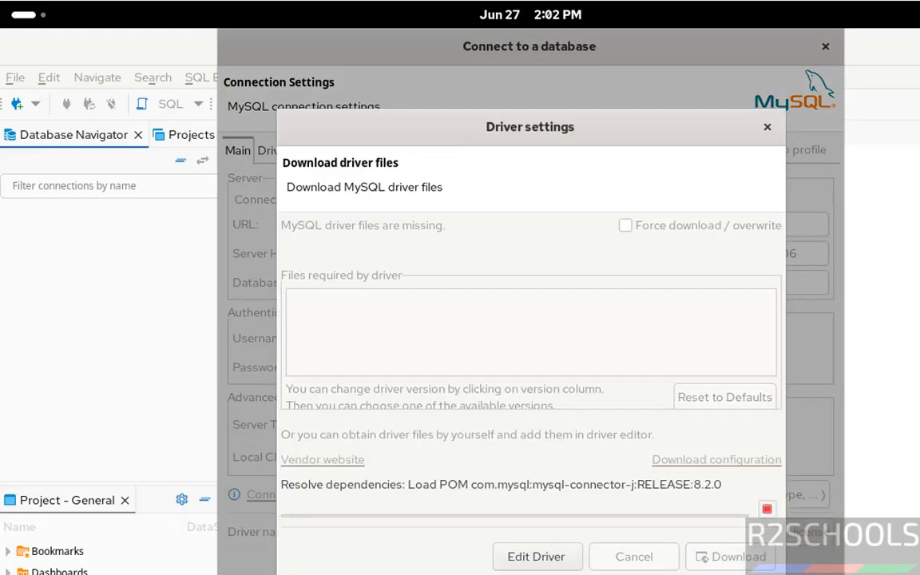
pyautogui.click(728, 560)
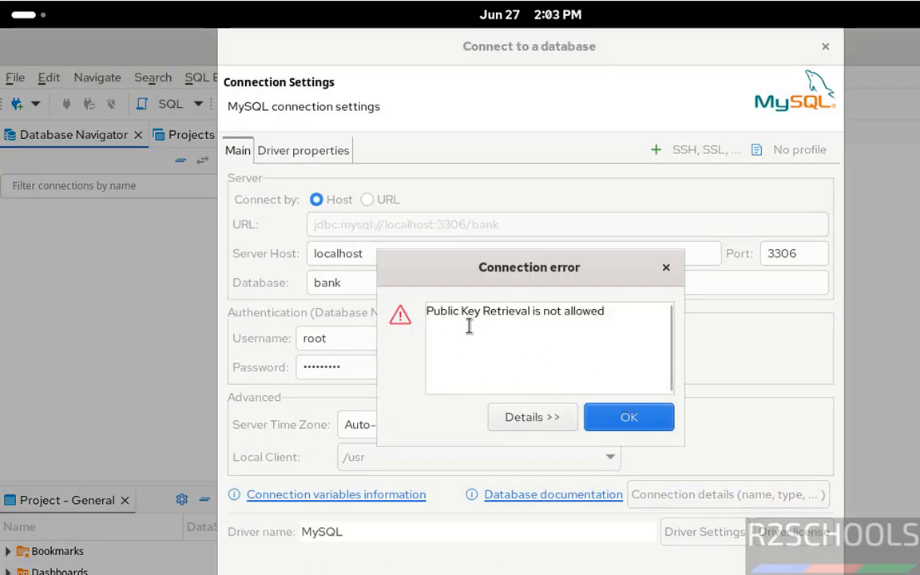
pyautogui.click(611, 416)
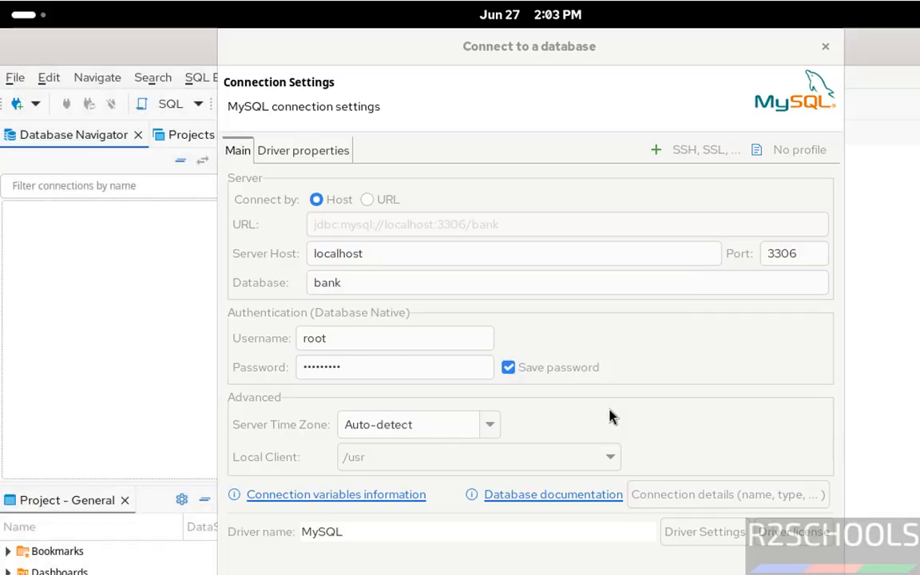
# - Set the MySQL driver property allowPublicKeyRetrieval to TRUE
pyautogui.click(340, 152)
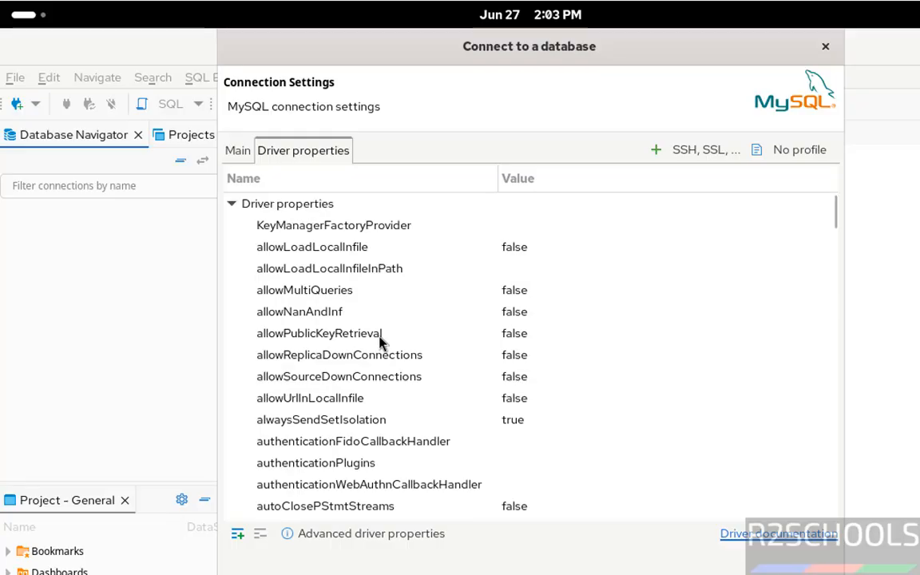
pyautogui.click(380, 336)
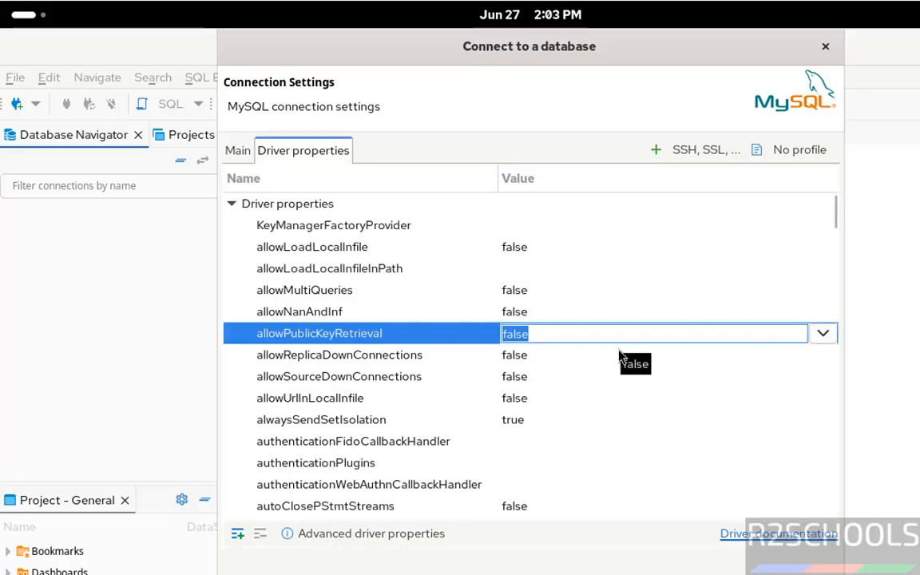
pyautogui.click(823, 339)
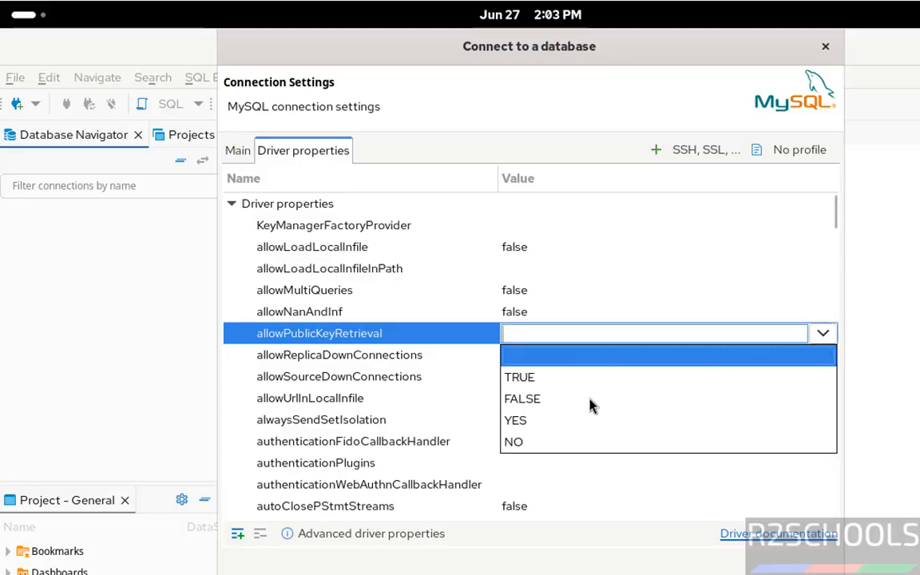
pyautogui.click(545, 376)
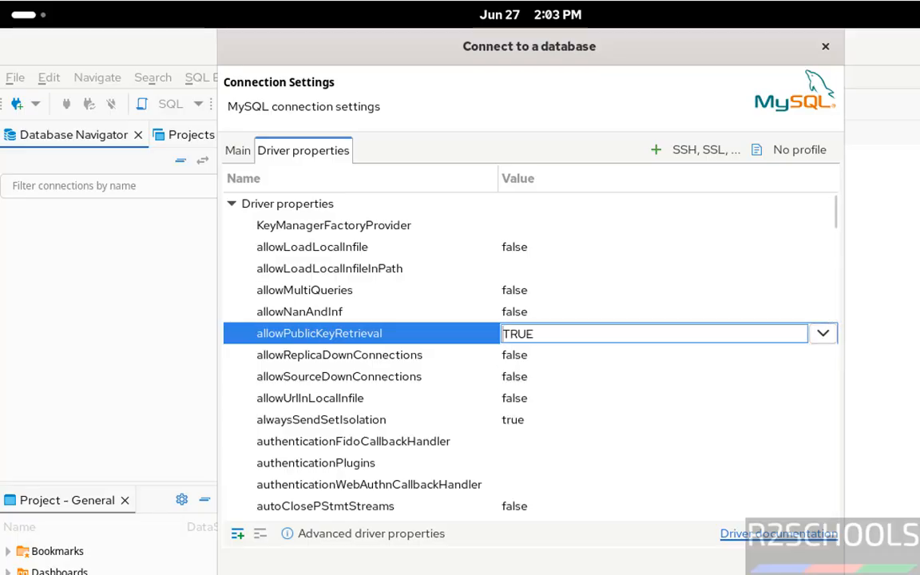
# - Finish creating the MySQL connection and expand it to list its databases and users
pyautogui.click(786, 574)
pyautogui.click(8, 209)
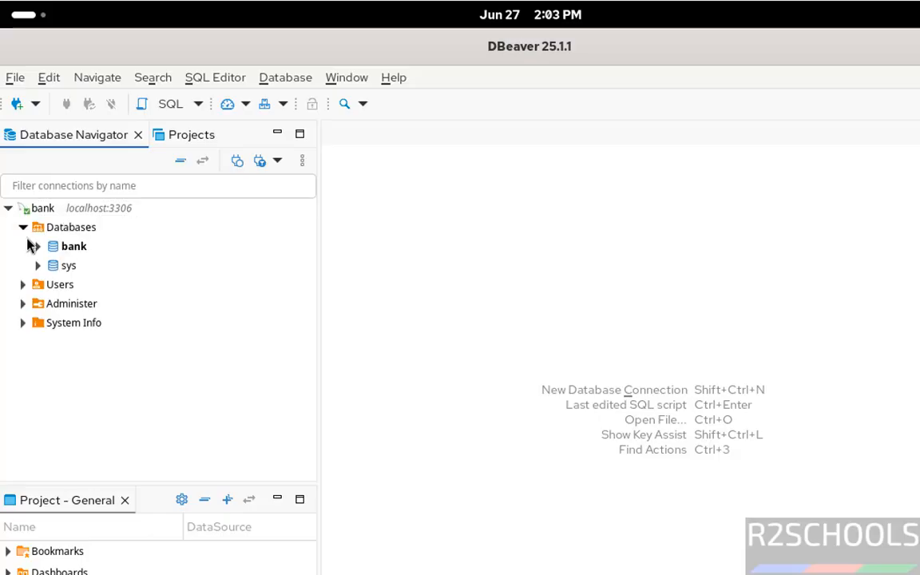
pyautogui.click(23, 284)
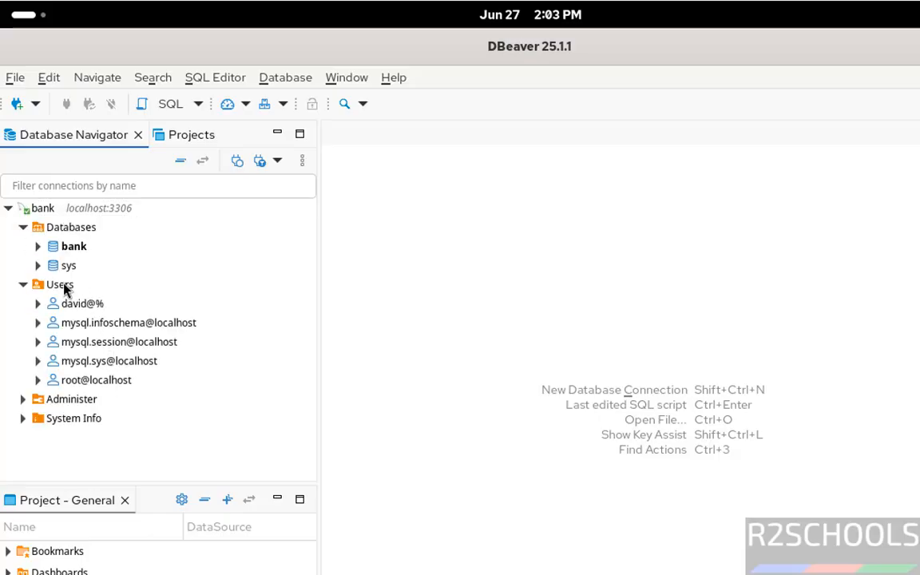
pyautogui.rightClick(64, 287)
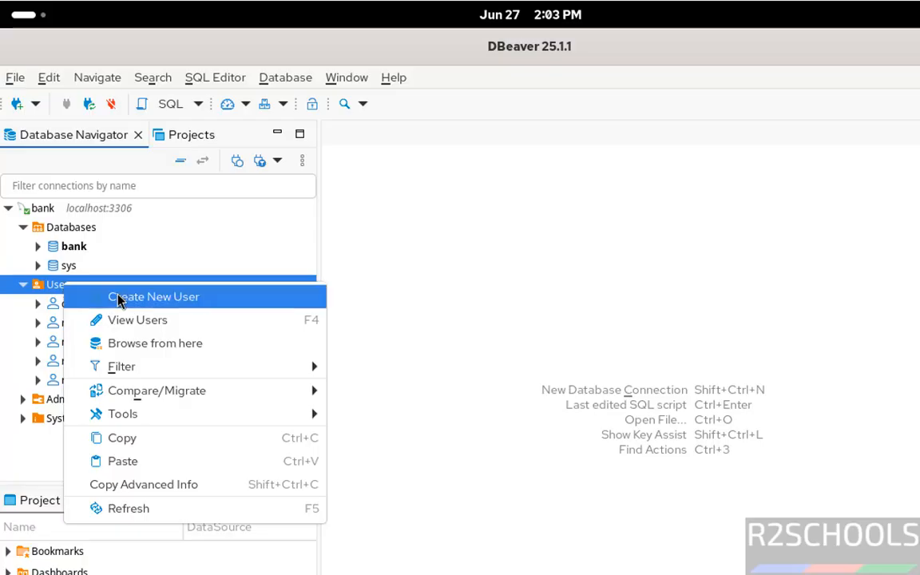
pyautogui.rightClick(65, 230)
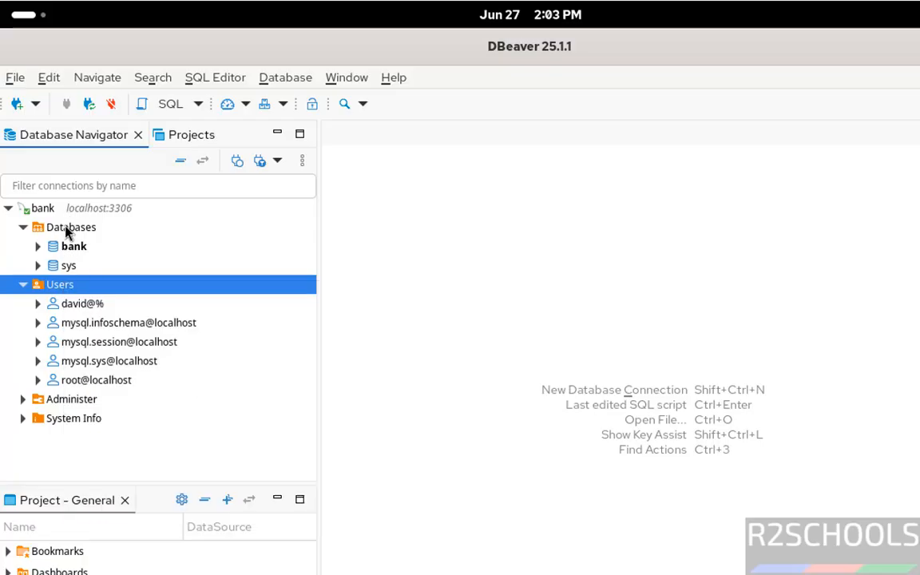
pyautogui.rightClick(65, 229)
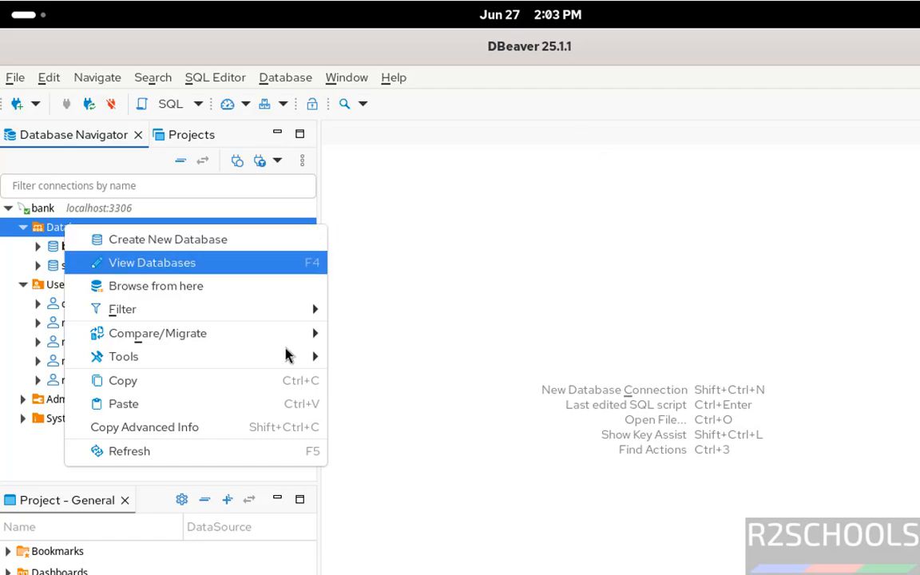
pyautogui.click(447, 285)
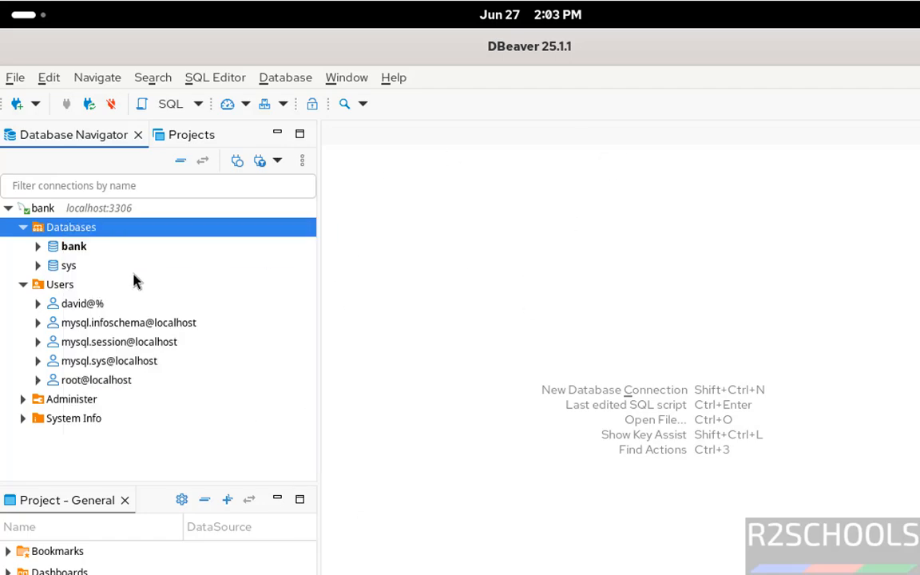
# - Open an SQL console for the bank database of the MySQL connection
pyautogui.rightClick(71, 250)
pyautogui.click(63, 244)
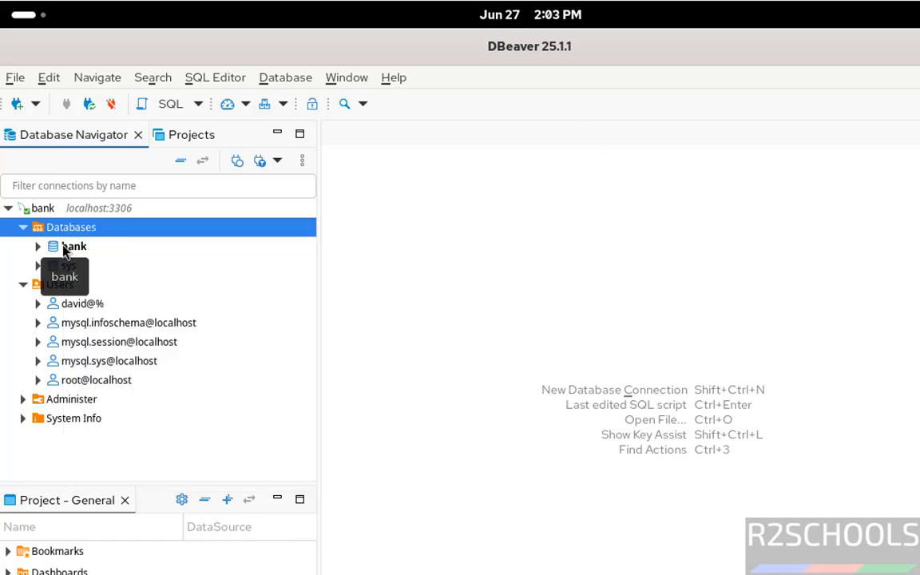
pyautogui.click(63, 244)
pyautogui.rightClick(63, 244)
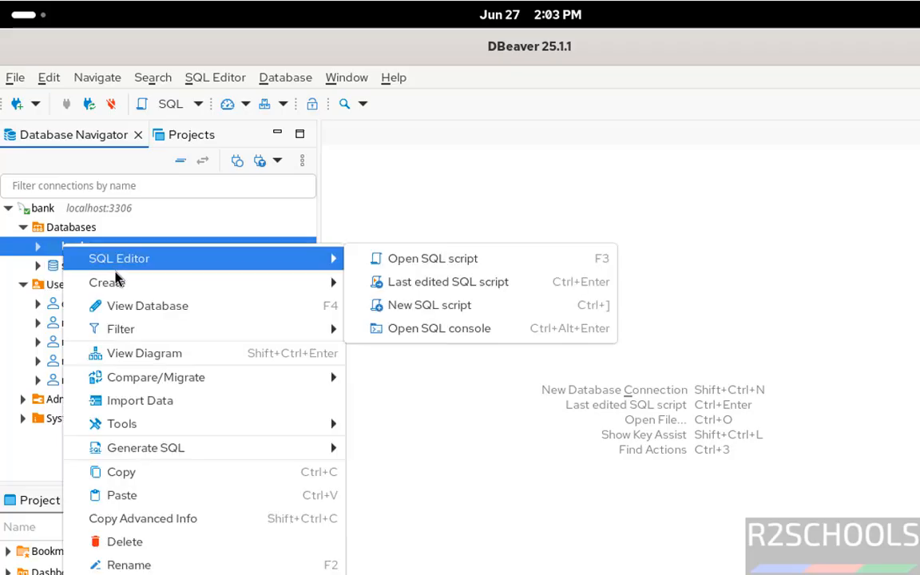
pyautogui.click(428, 331)
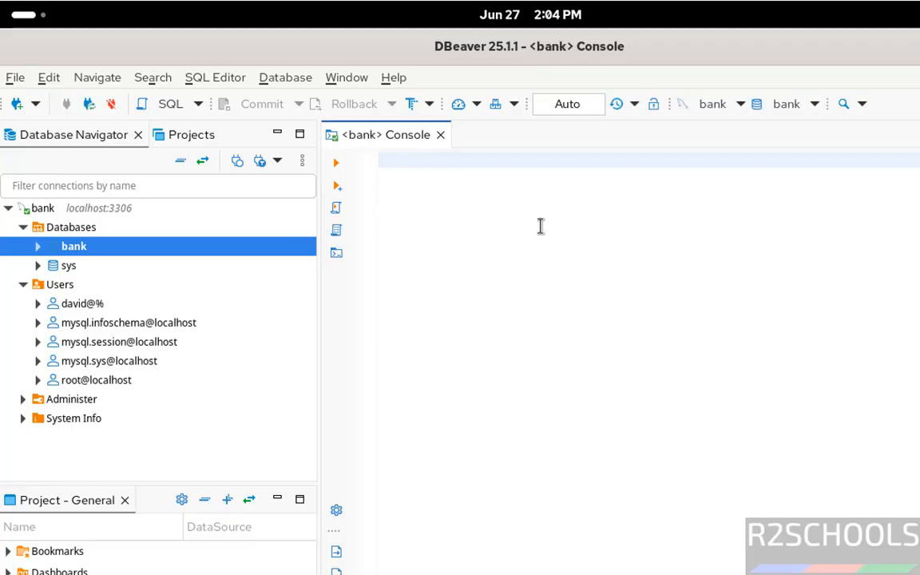
# - Switch to the terminal, delete the installer dbeaver-ce-25.1.1-stable.x86_64.rpm from Downloads, and list the folder's contents before and after
pyautogui.hotkey('alt', 'Tab')
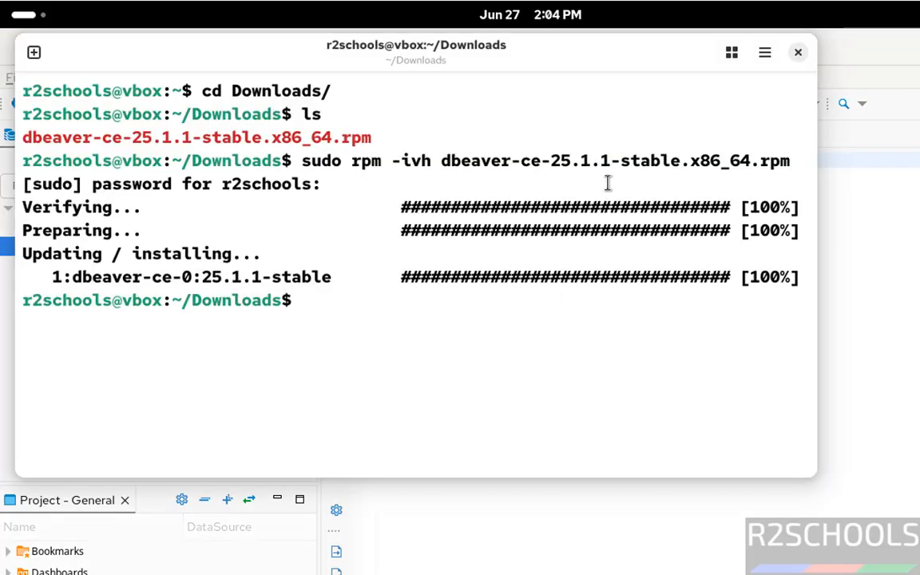
pyautogui.write('ls')
pyautogui.press('Return')
pyautogui.write('r')
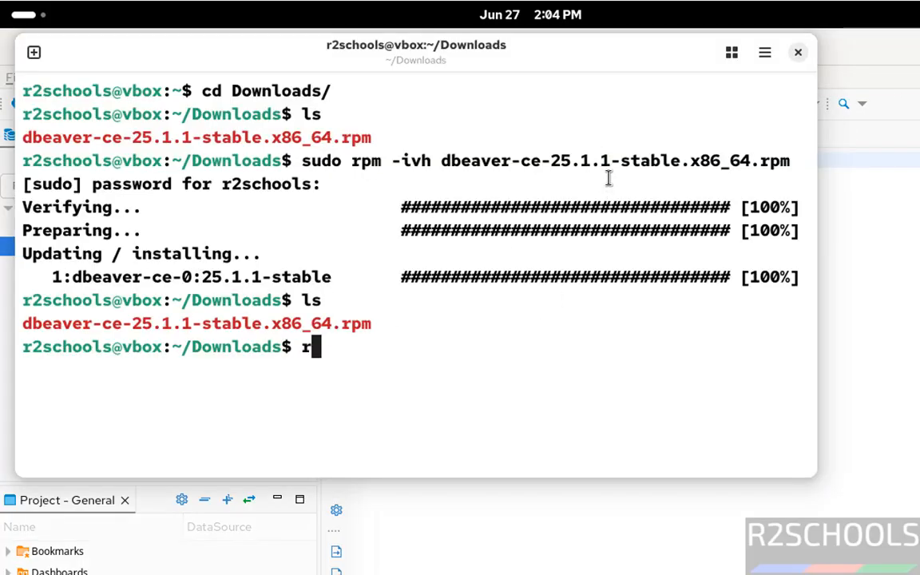
pyautogui.write('m dbea')
pyautogui.press('Tab')
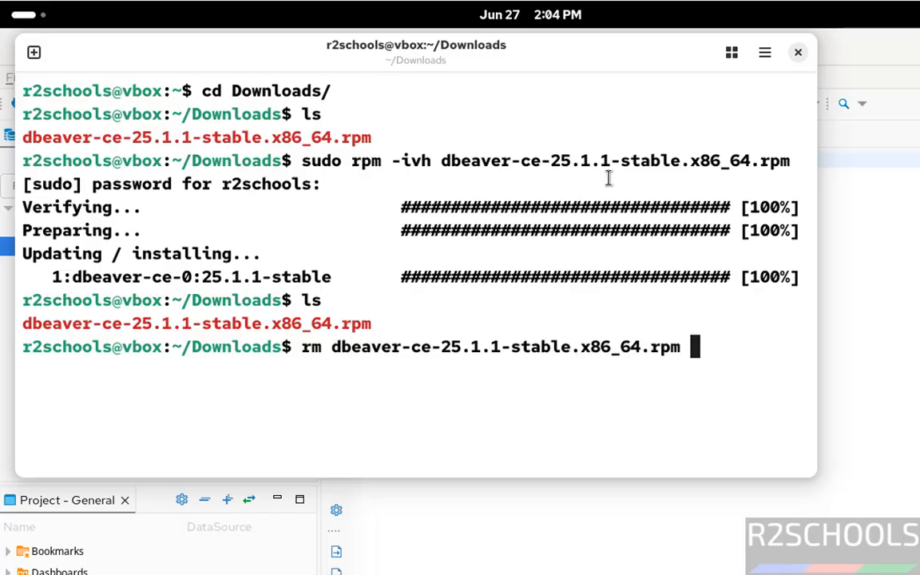
pyautogui.press('Return')
pyautogui.write('ls')
pyautogui.press('Return')
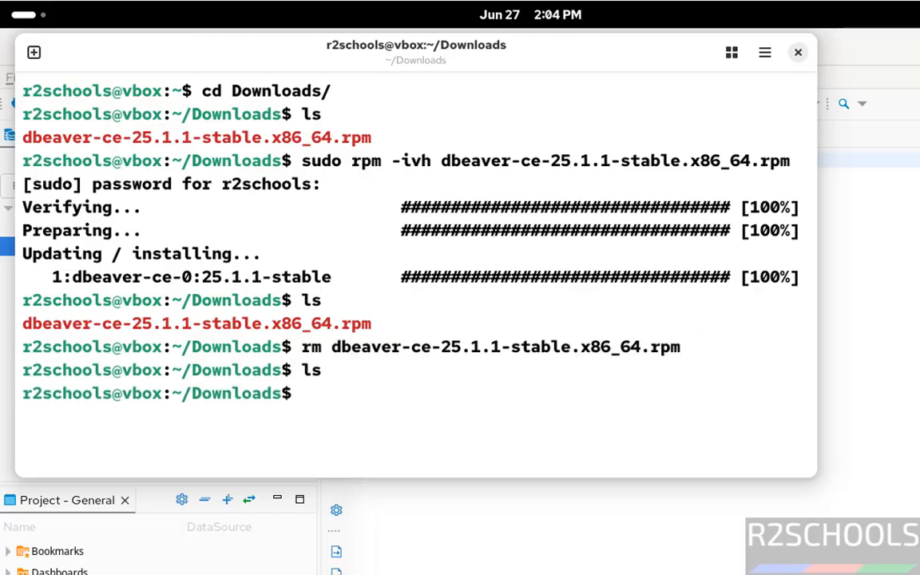